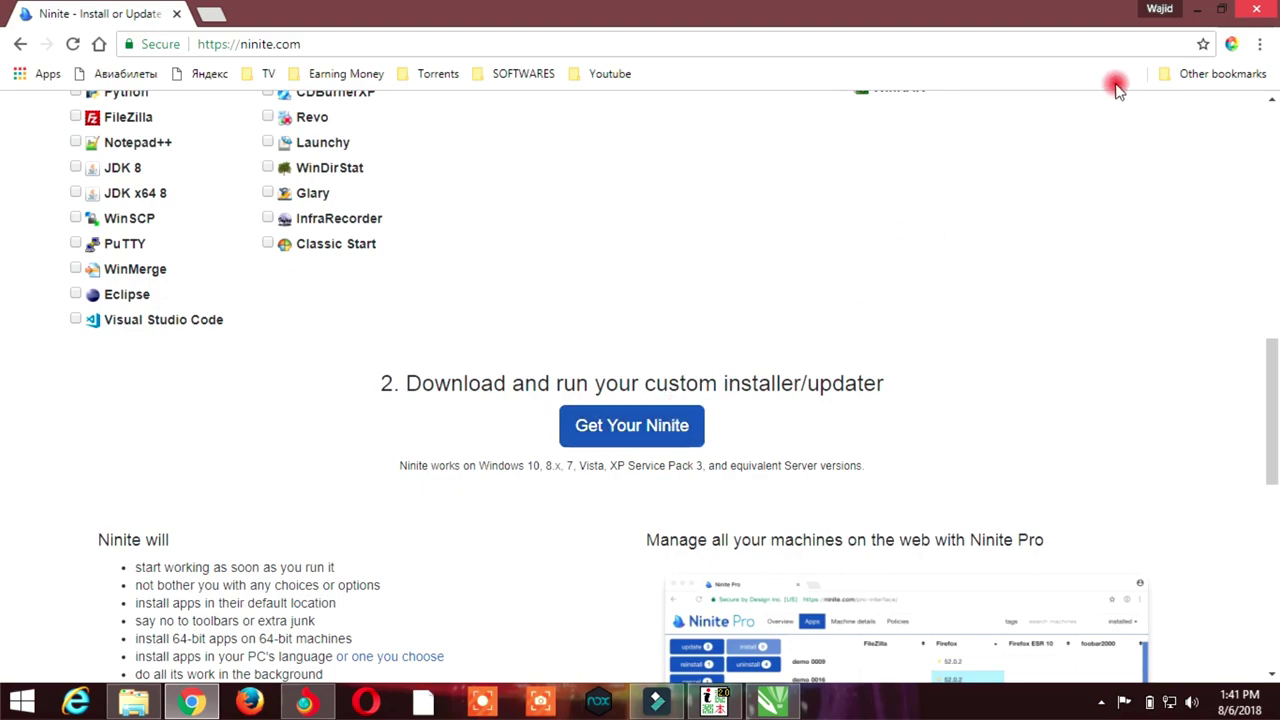
- Close the browser window showing the Ninite website
left_click(1247, 10)
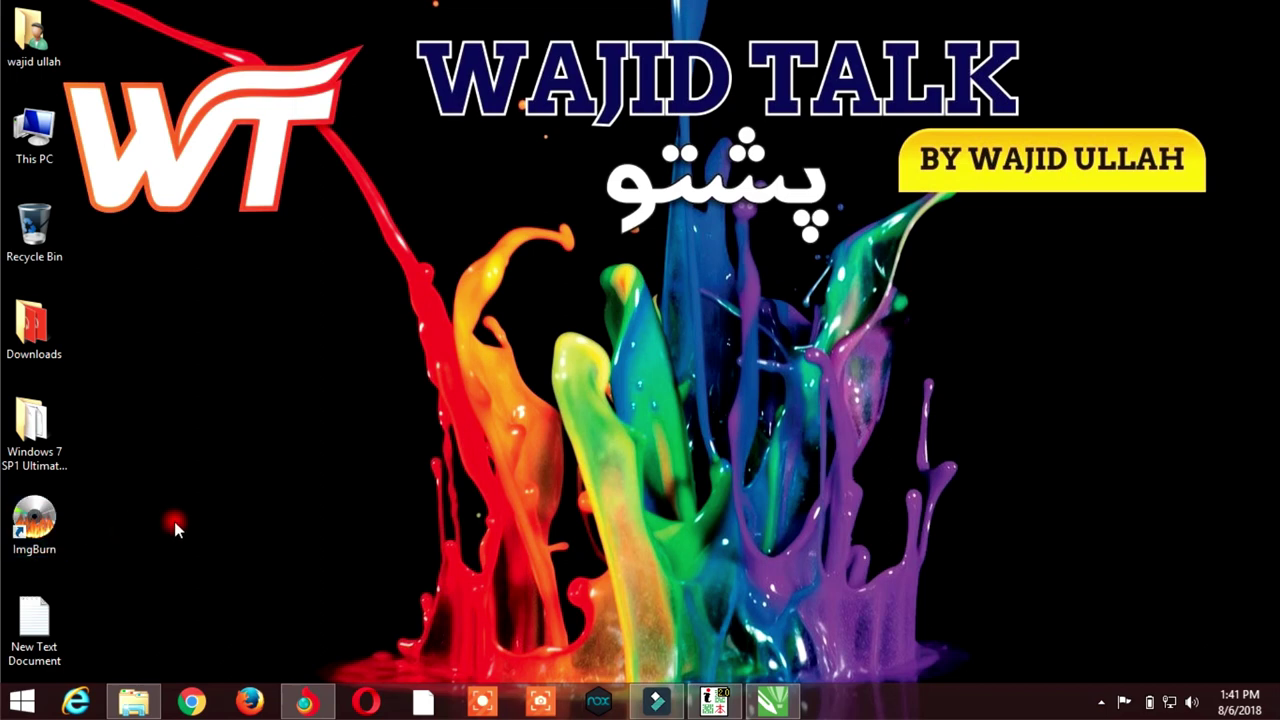
left_click(45, 445)
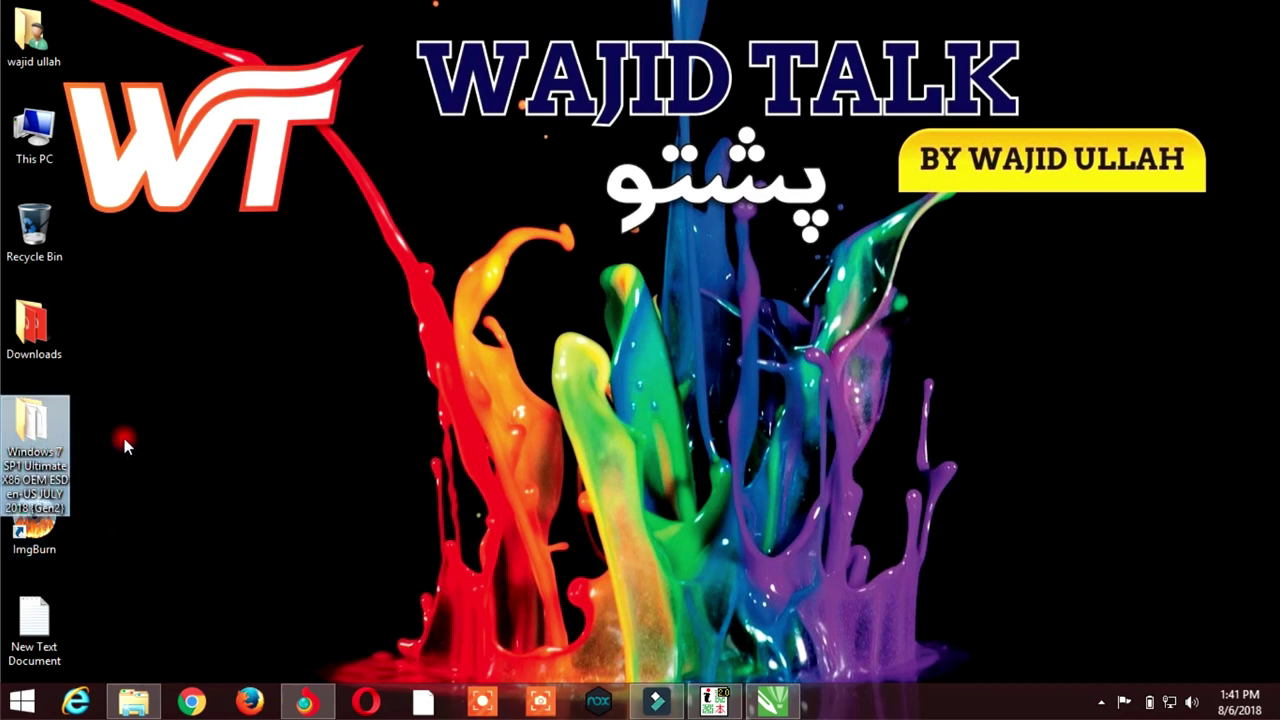
left_click_drag(62, 426, 110, 425)
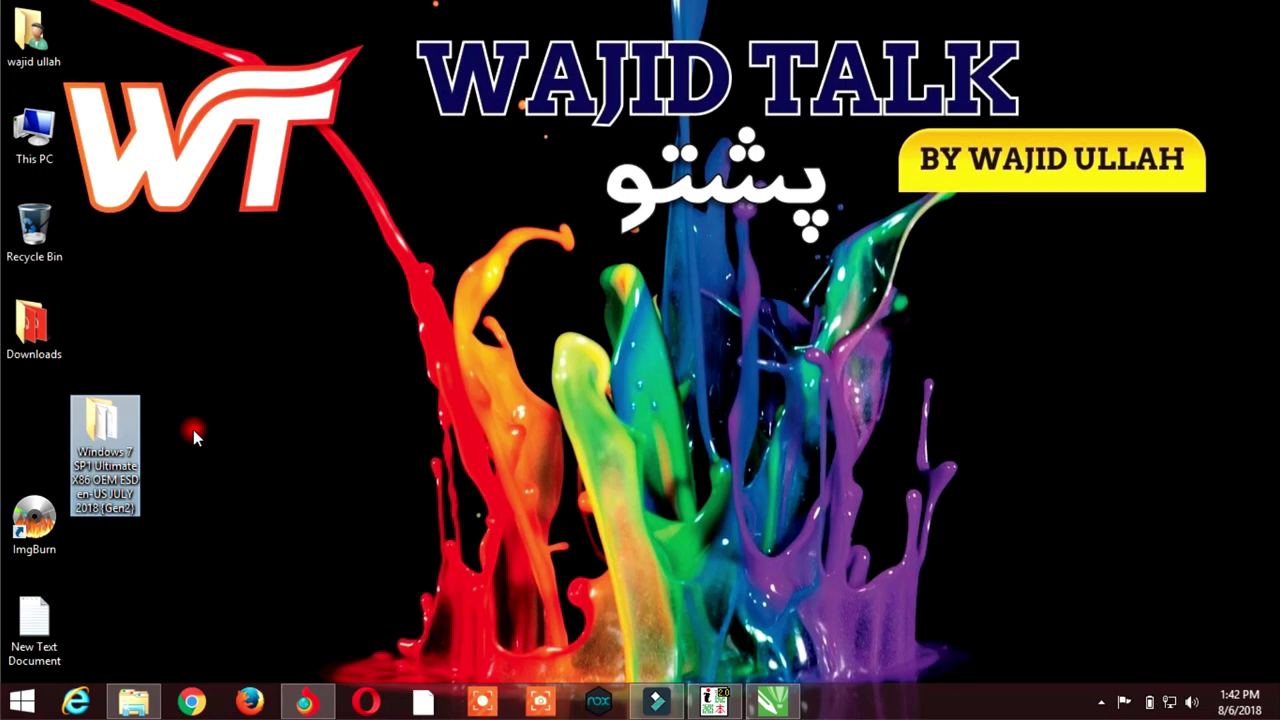
left_click_drag(104, 425, 36, 400)
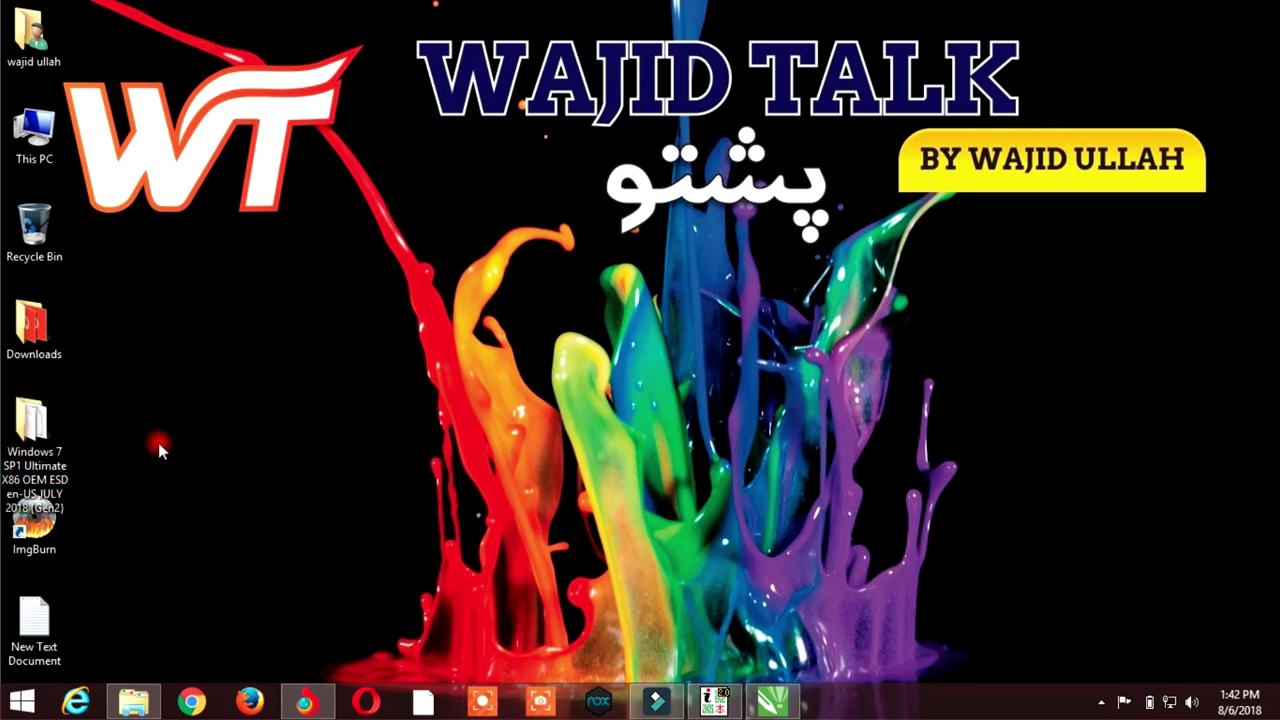
- Open ImgBurn to create an image file from files/folders, adding the desktop folder "Windows 7 SP1 Ultimate X86 OEM ESD en-US JULY 2018 {Gen2}" as source
double_click(35, 540)
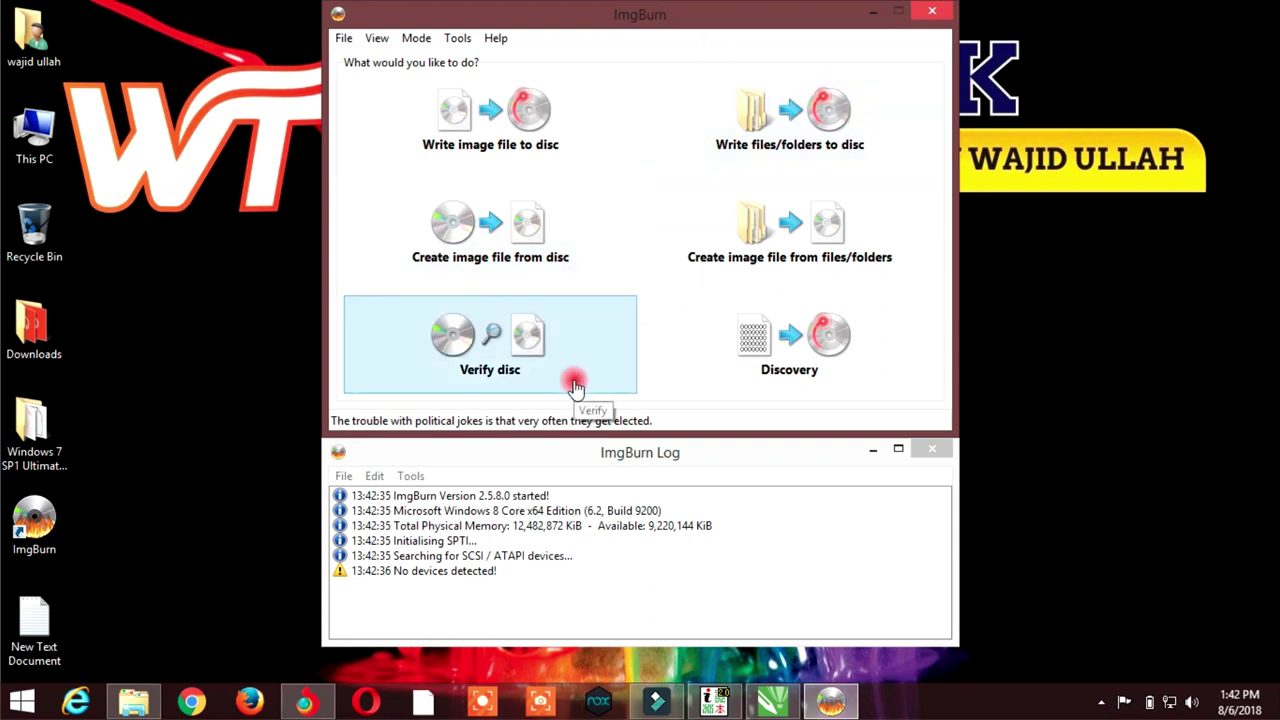
left_click(828, 262)
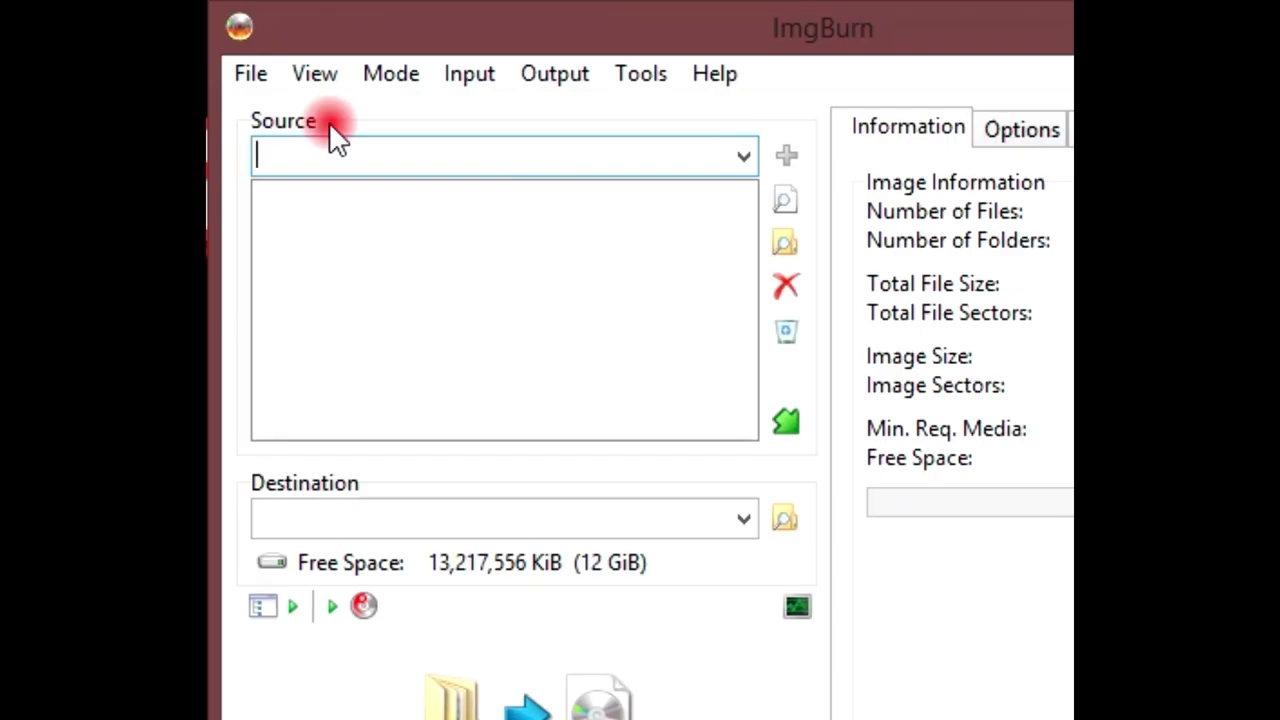
left_click(795, 245)
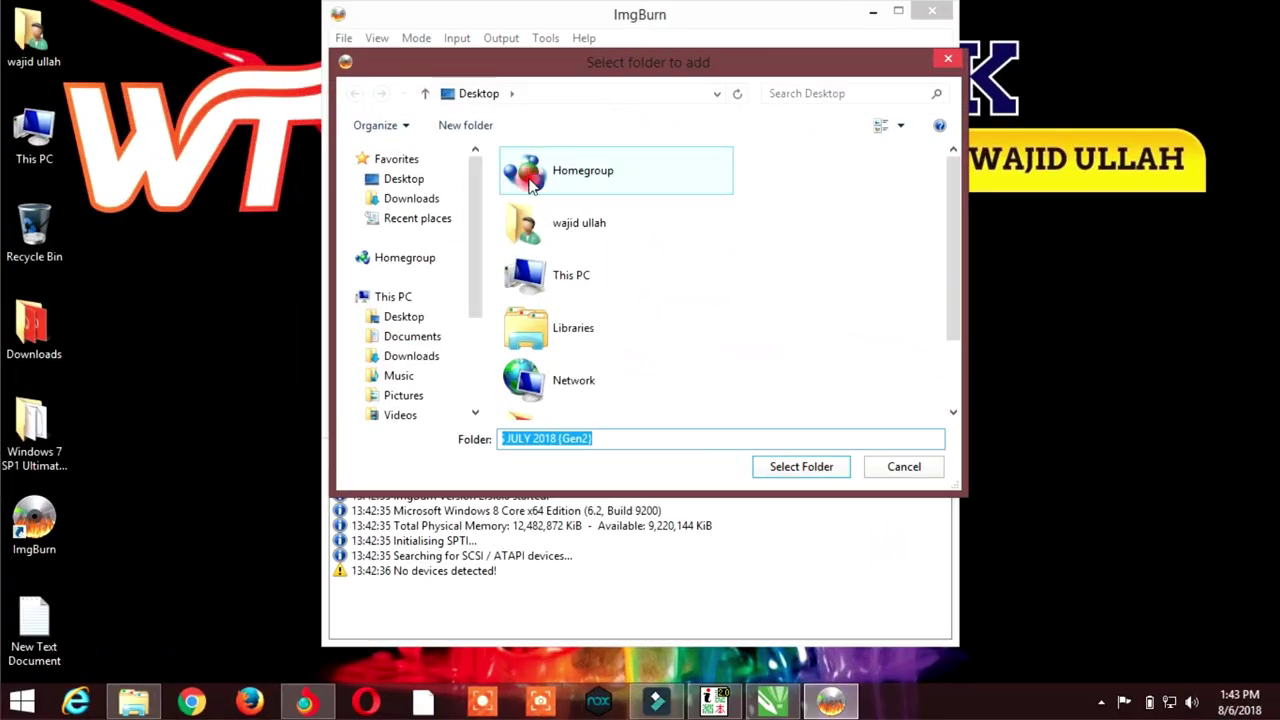
left_click(418, 178)
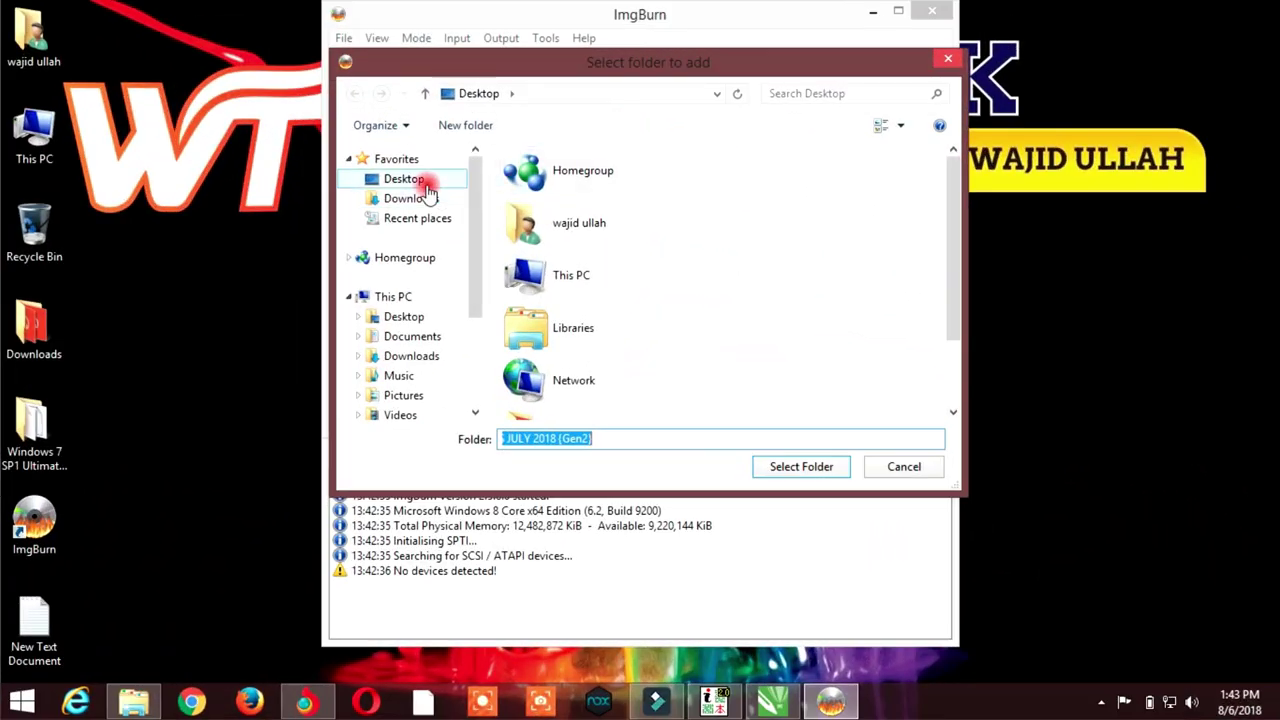
left_click_drag(957, 195, 953, 264)
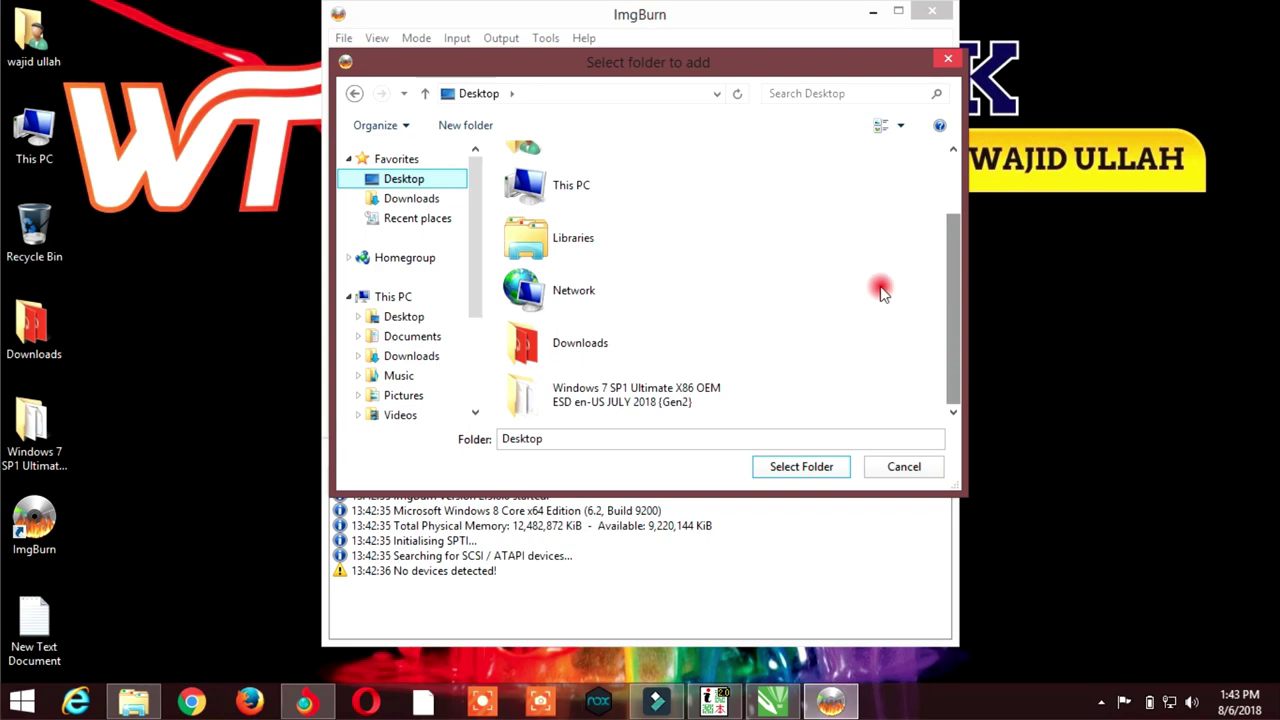
left_click(560, 398)
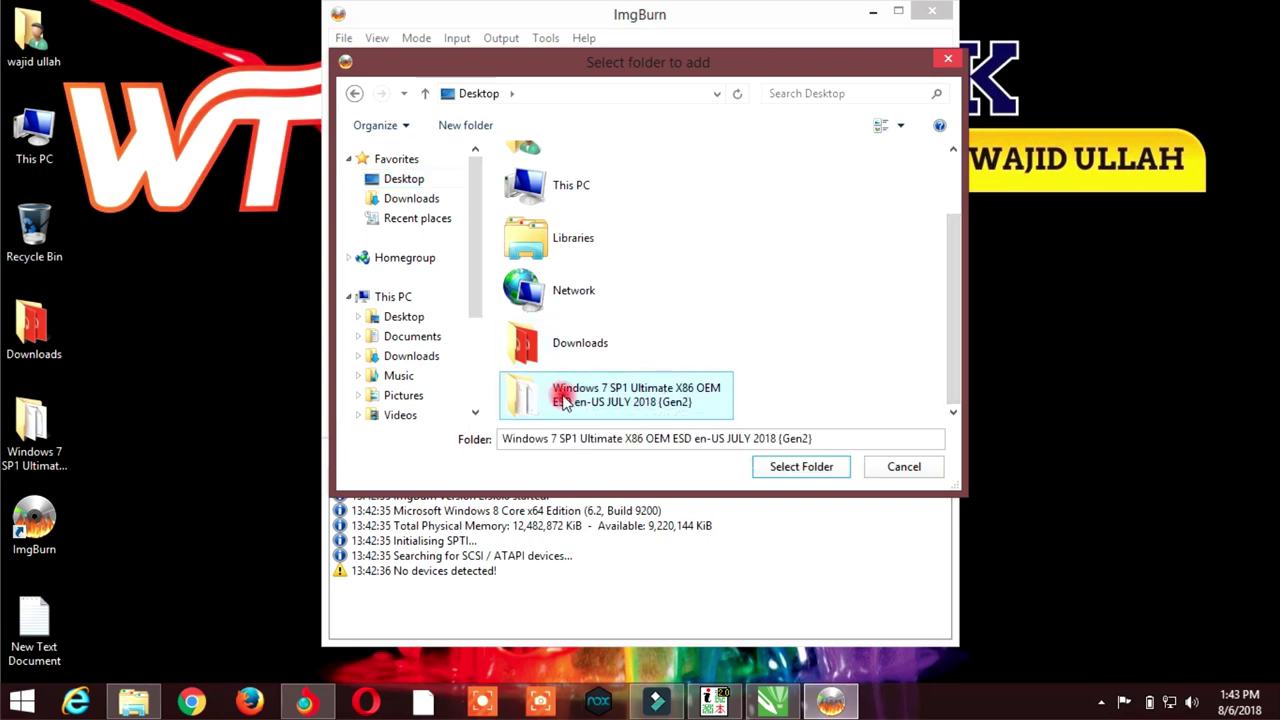
left_click(778, 468)
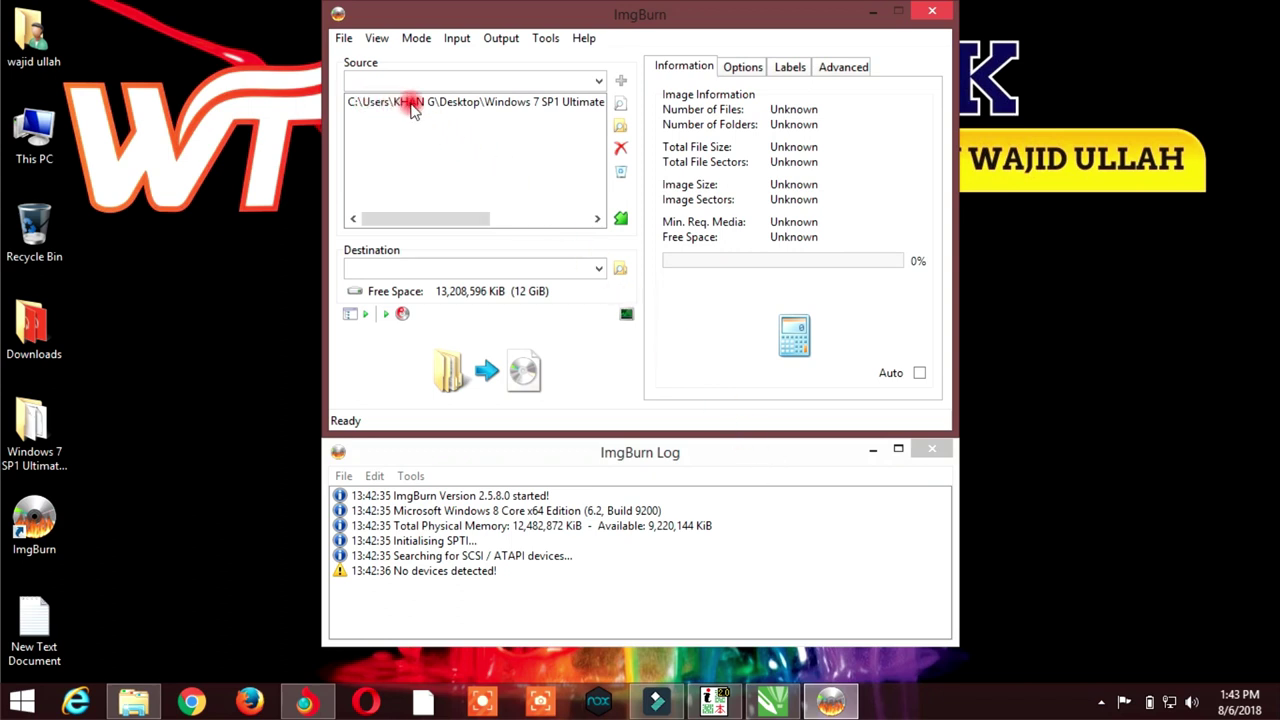
left_click(470, 110)
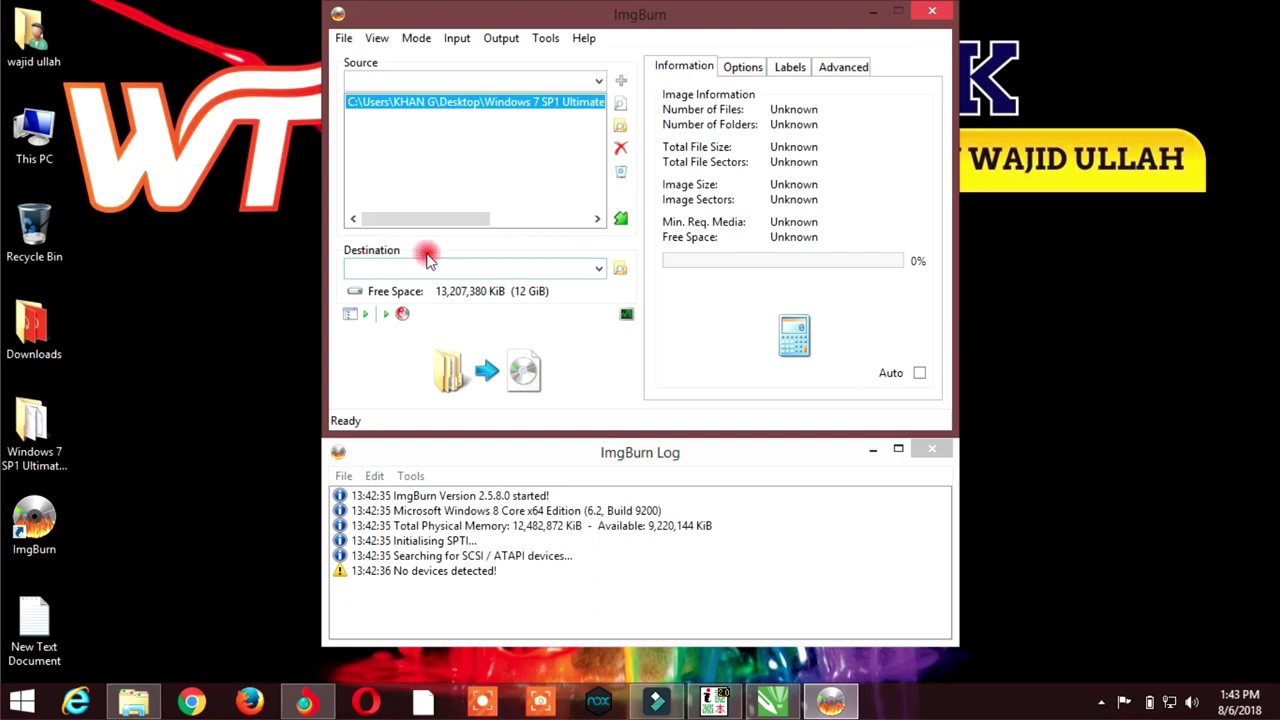
- Set the image destination to an ISO file named Windows7 on the Desktop
left_click(620, 272)
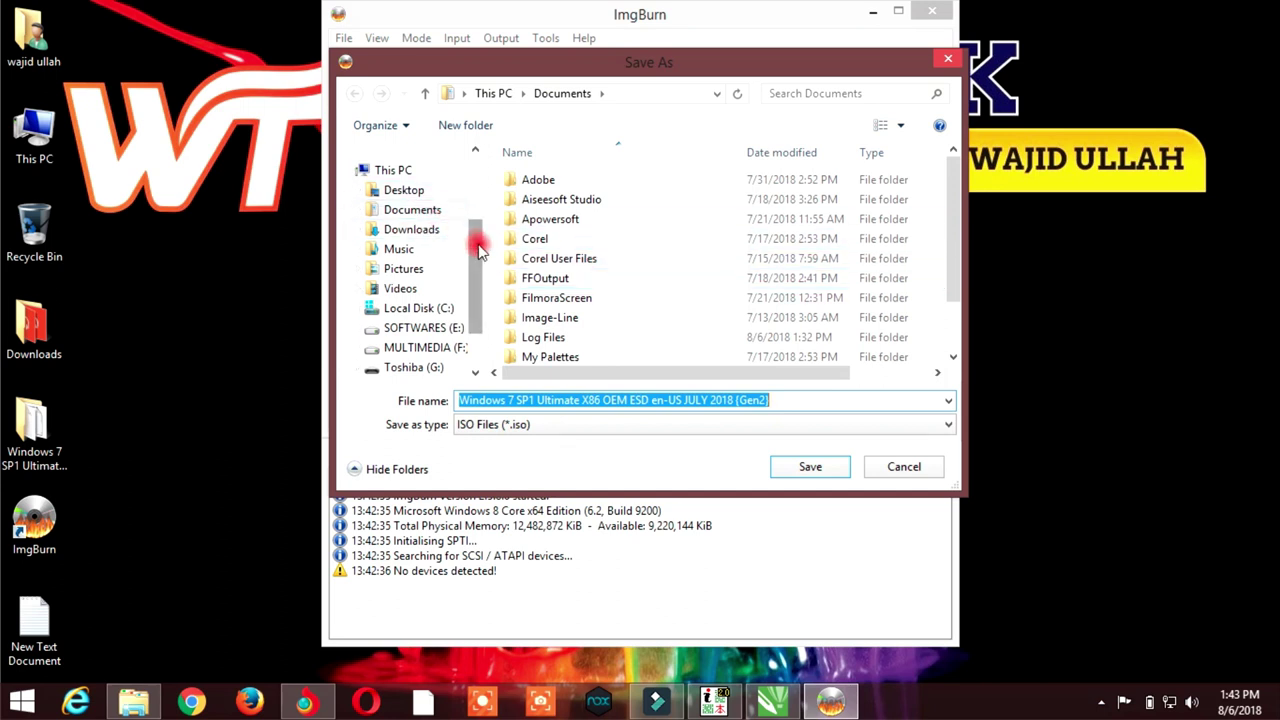
left_click_drag(478, 250, 488, 205)
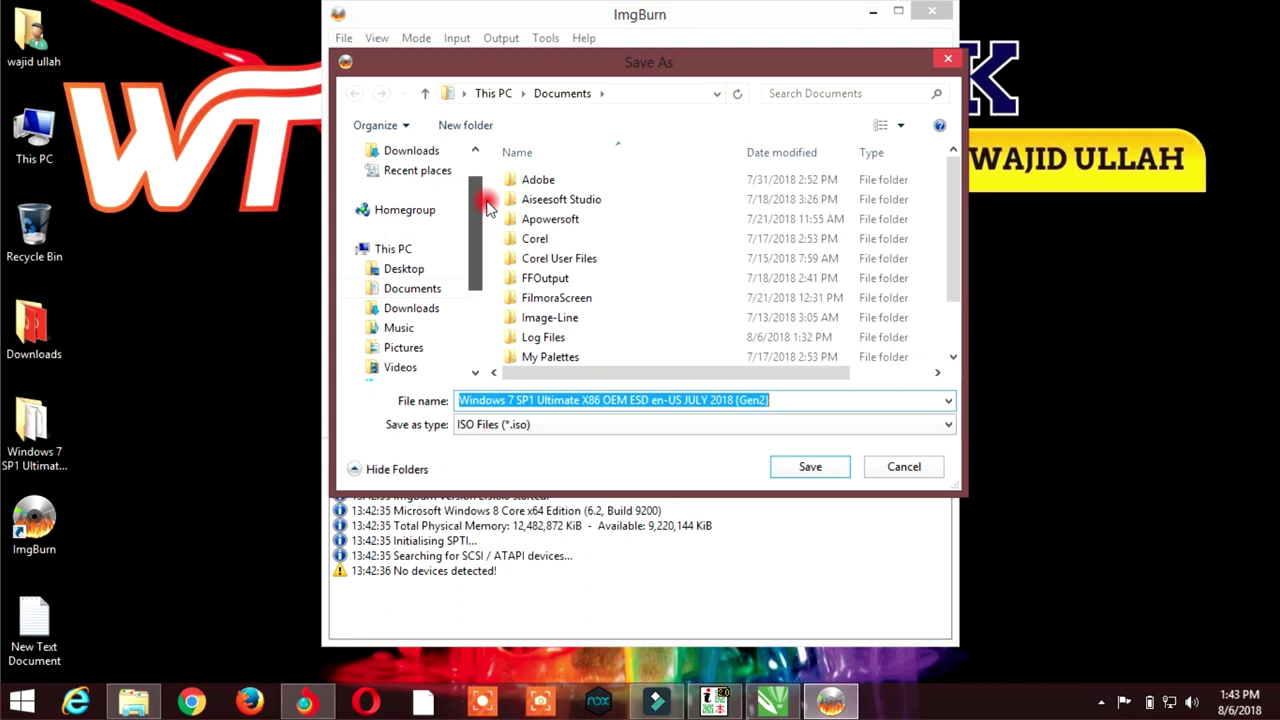
left_click(408, 270)
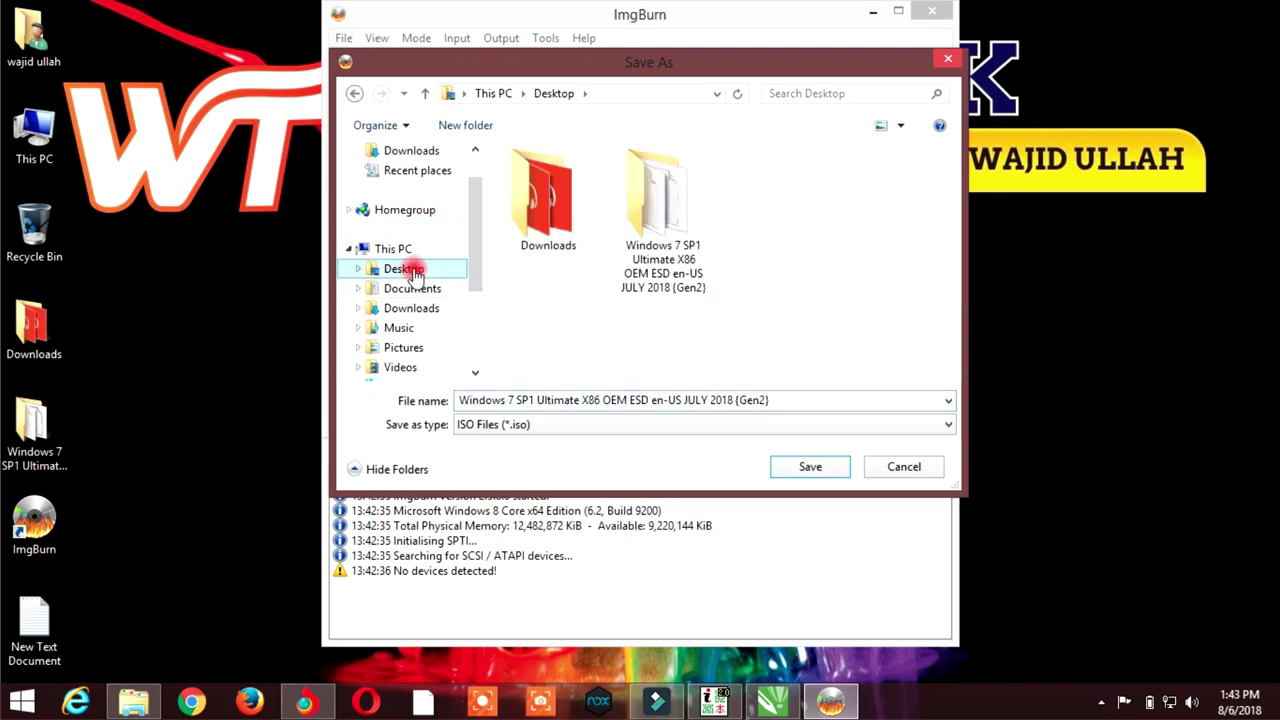
left_click(777, 399)
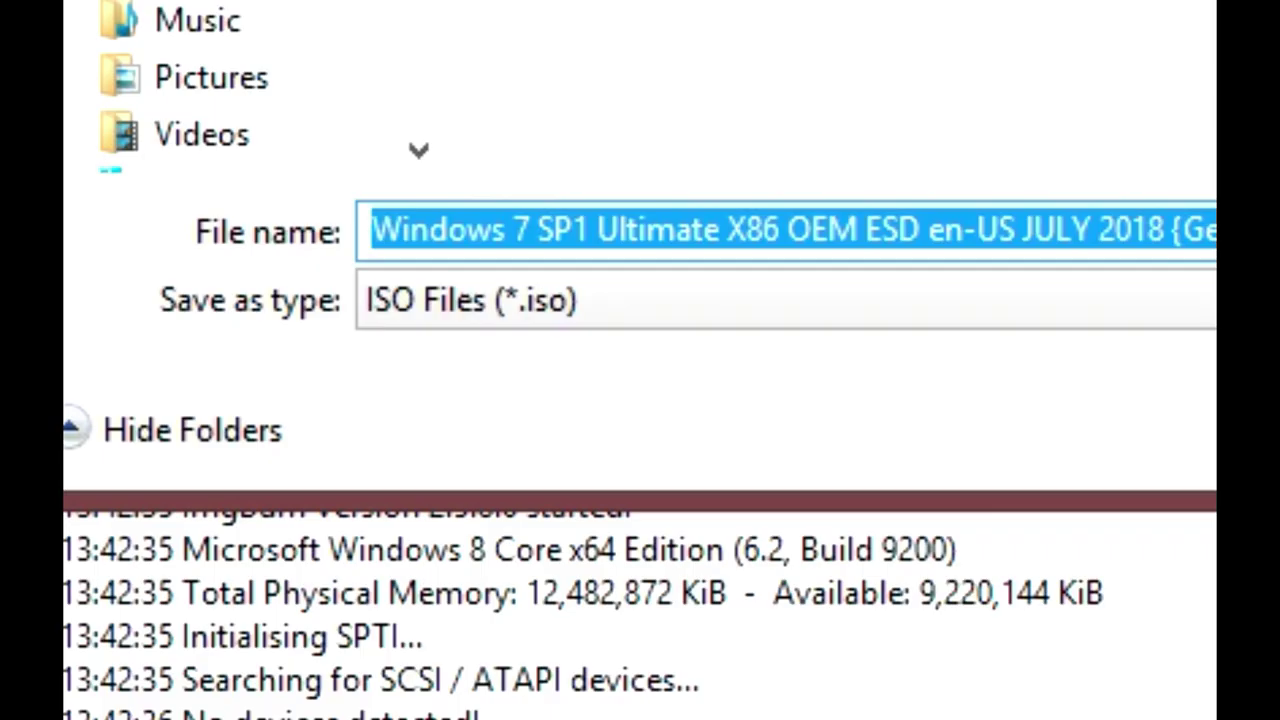
type("Wi")
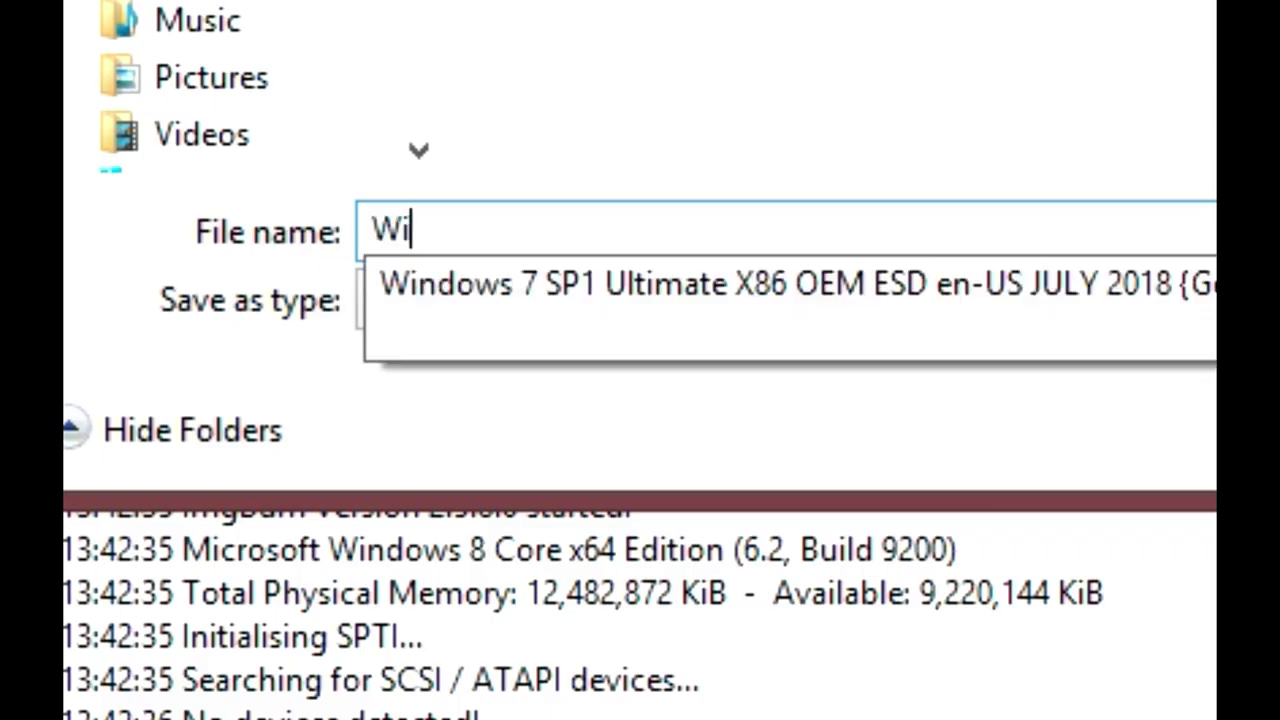
type("ndows")
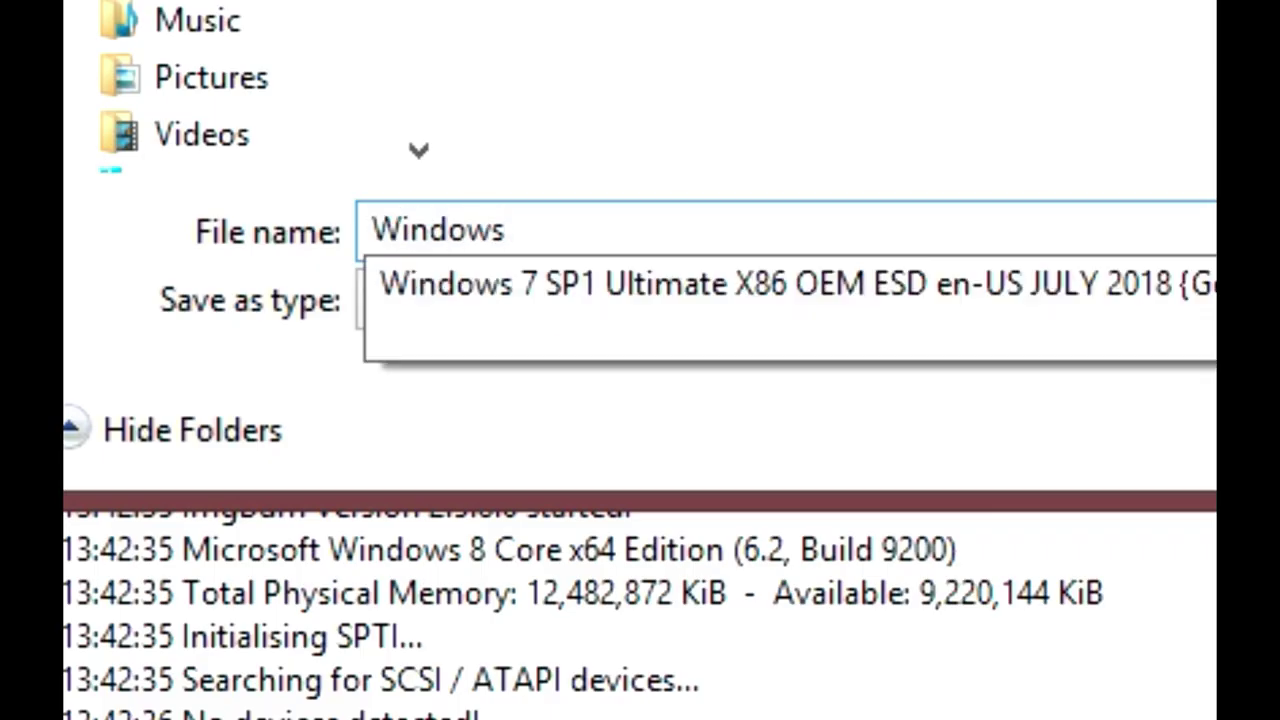
type("7")
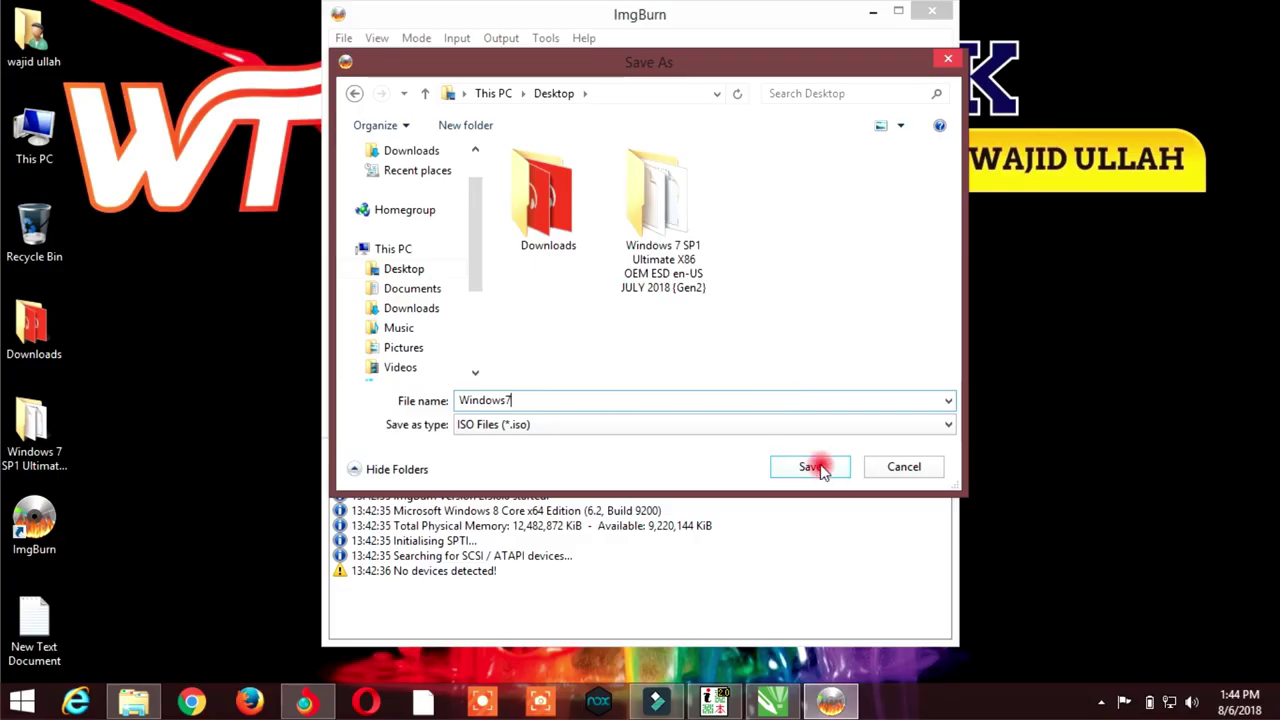
left_click(822, 464)
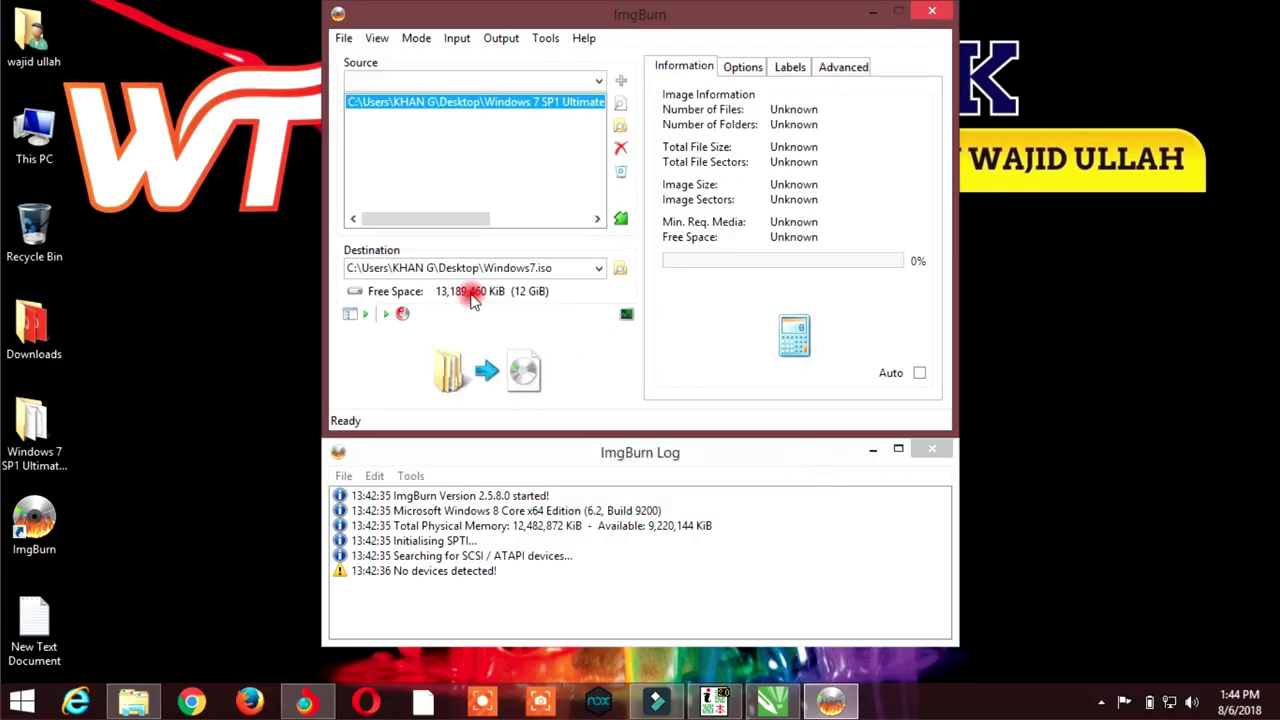
- Build the ISO from just the folder's contents, accepting the suggested volume label, and close ImgBurn
left_click(489, 383)
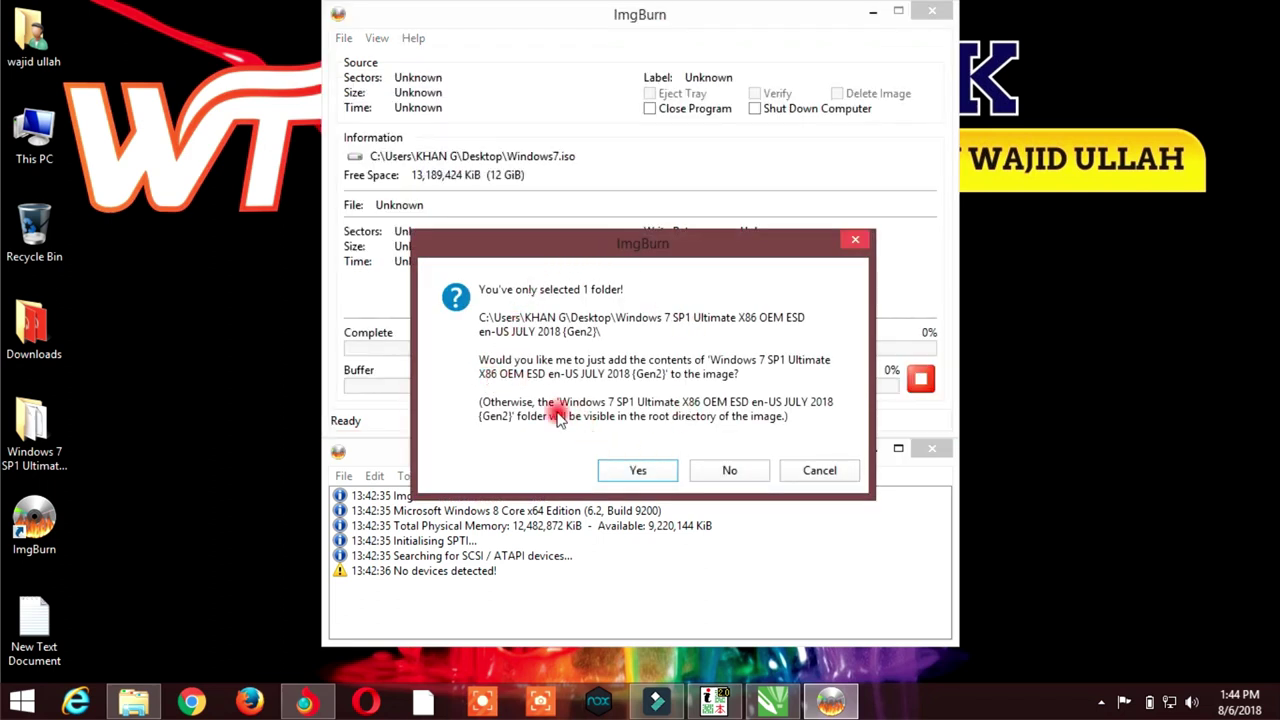
left_click_drag(614, 248, 578, 82)
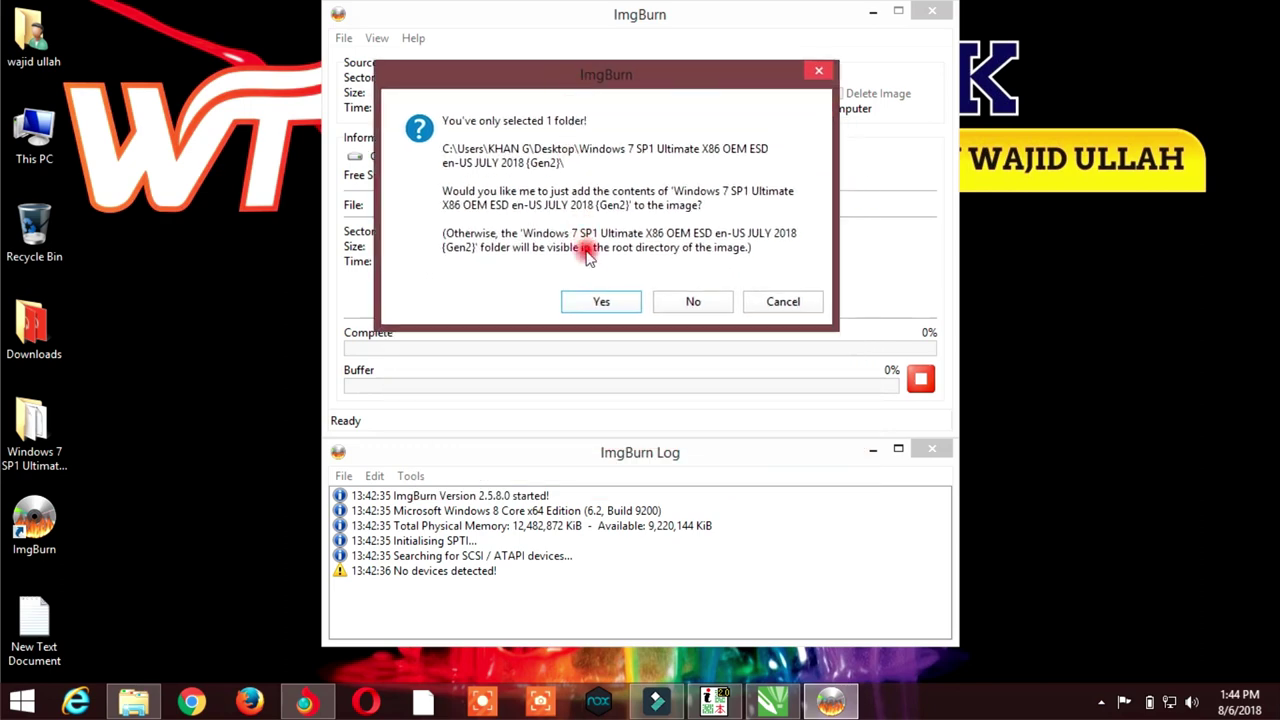
left_click(601, 303)
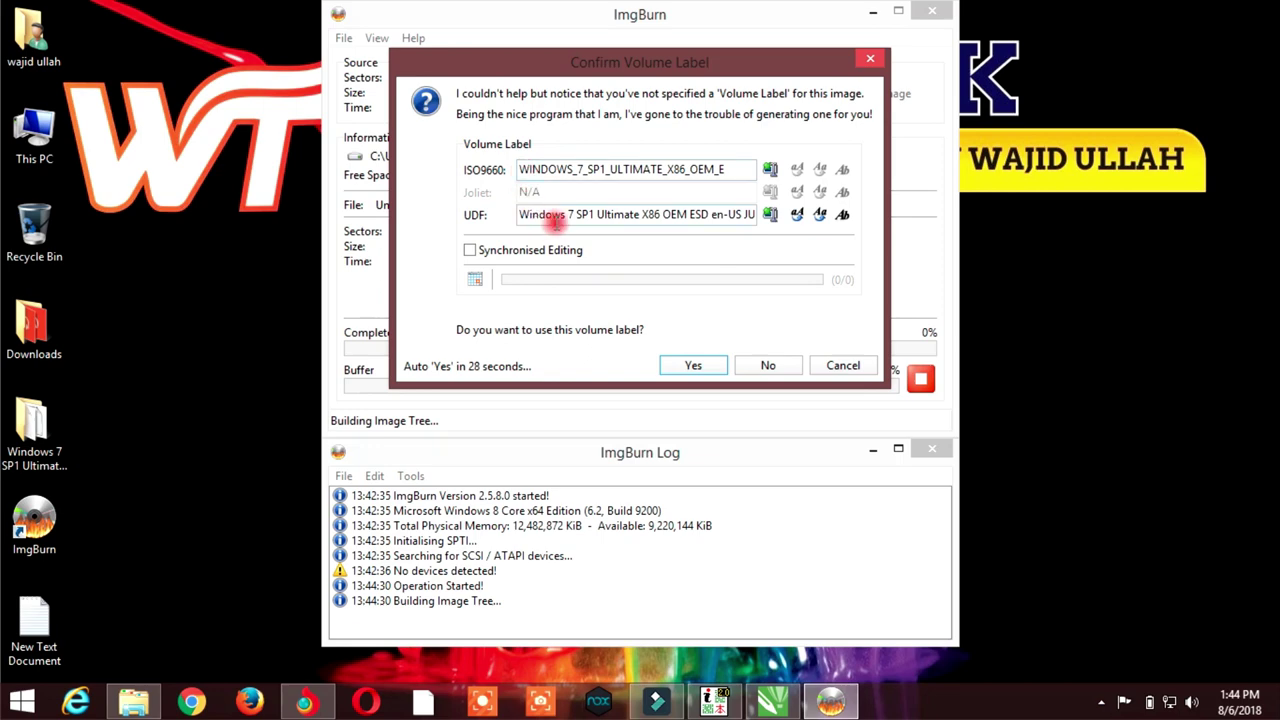
left_click(697, 366)
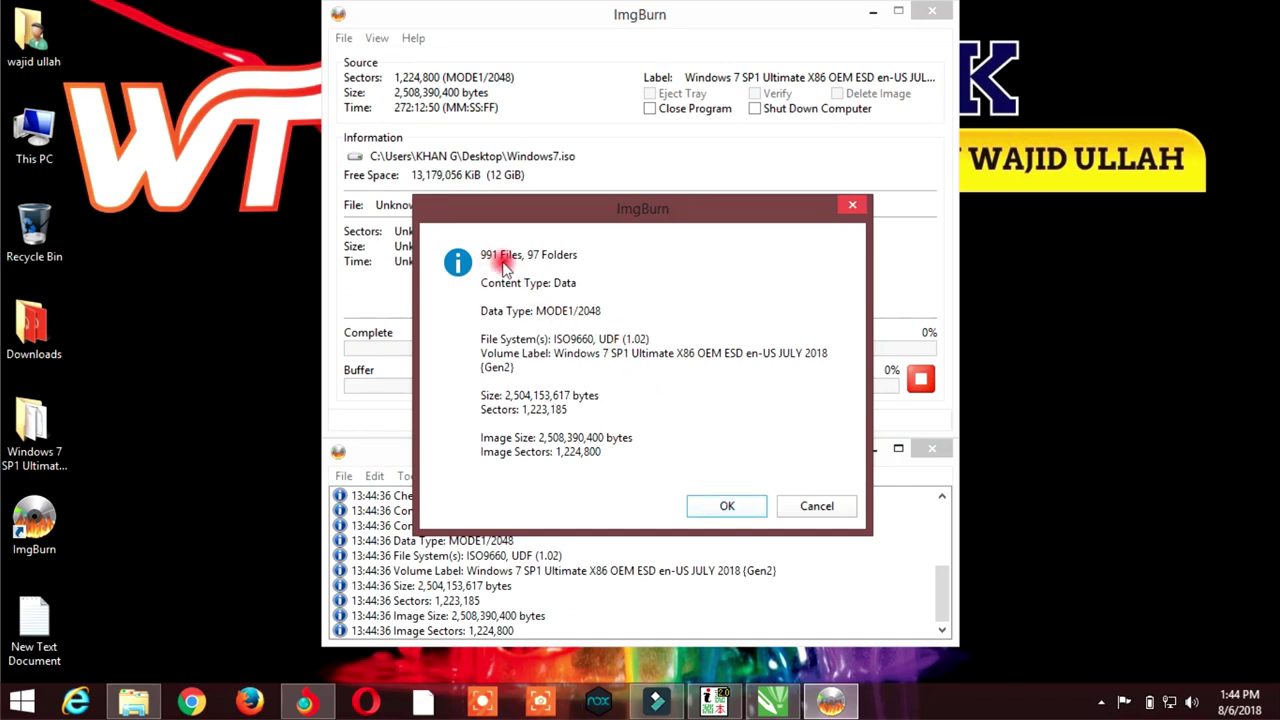
left_click(722, 502)
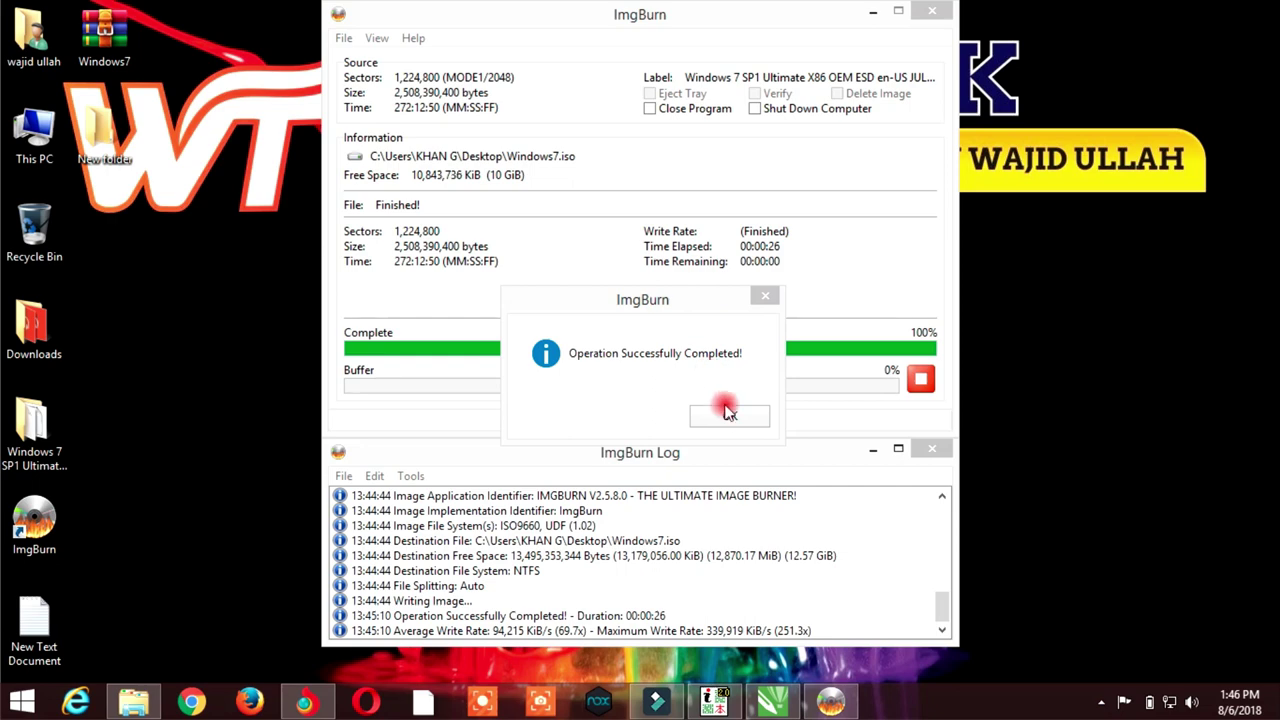
left_click(730, 414)
left_click(927, 27)
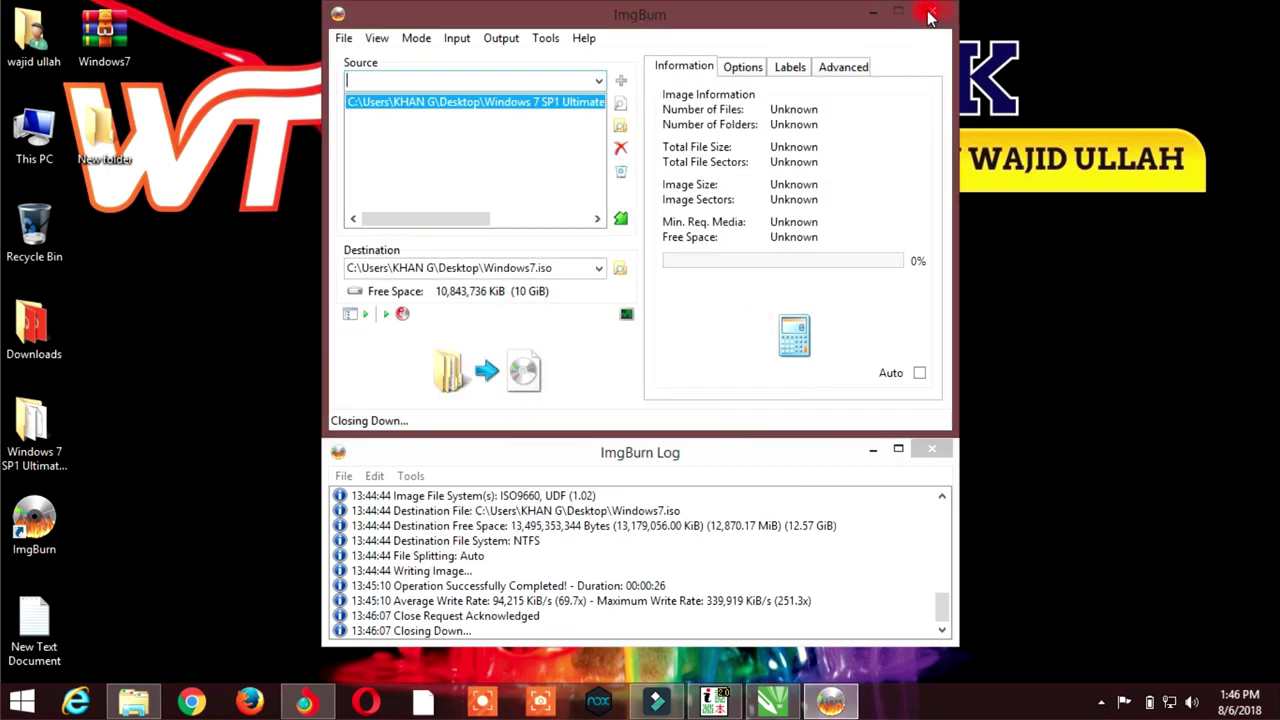
- Move the Windows7 ISO file on the desktop next to the Downloads folder
left_click(126, 64)
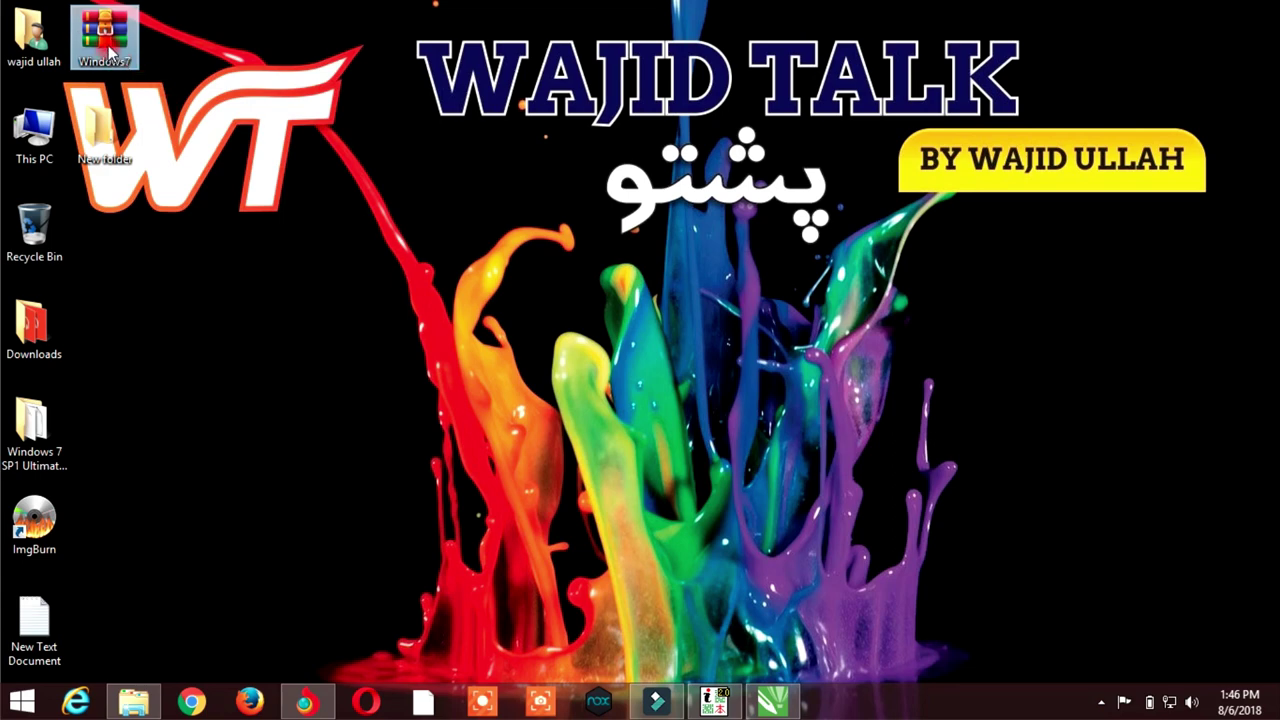
left_click_drag(110, 52, 112, 305)
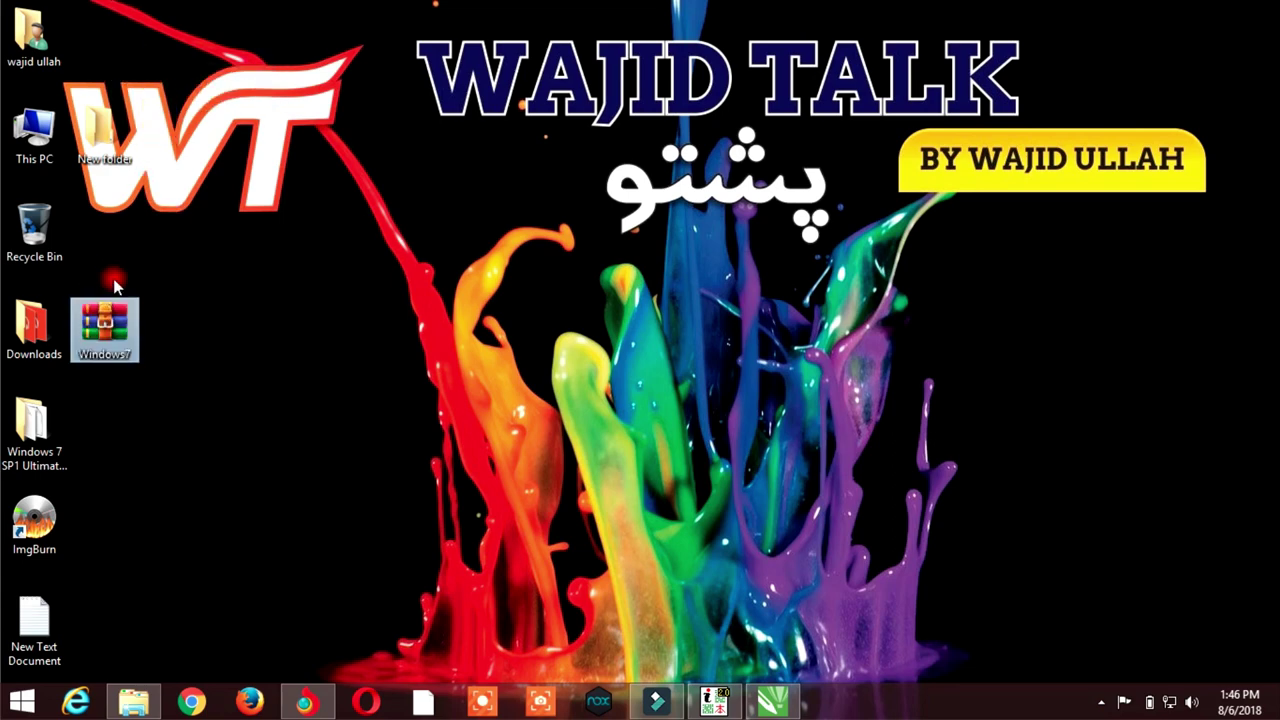
left_click(196, 328)
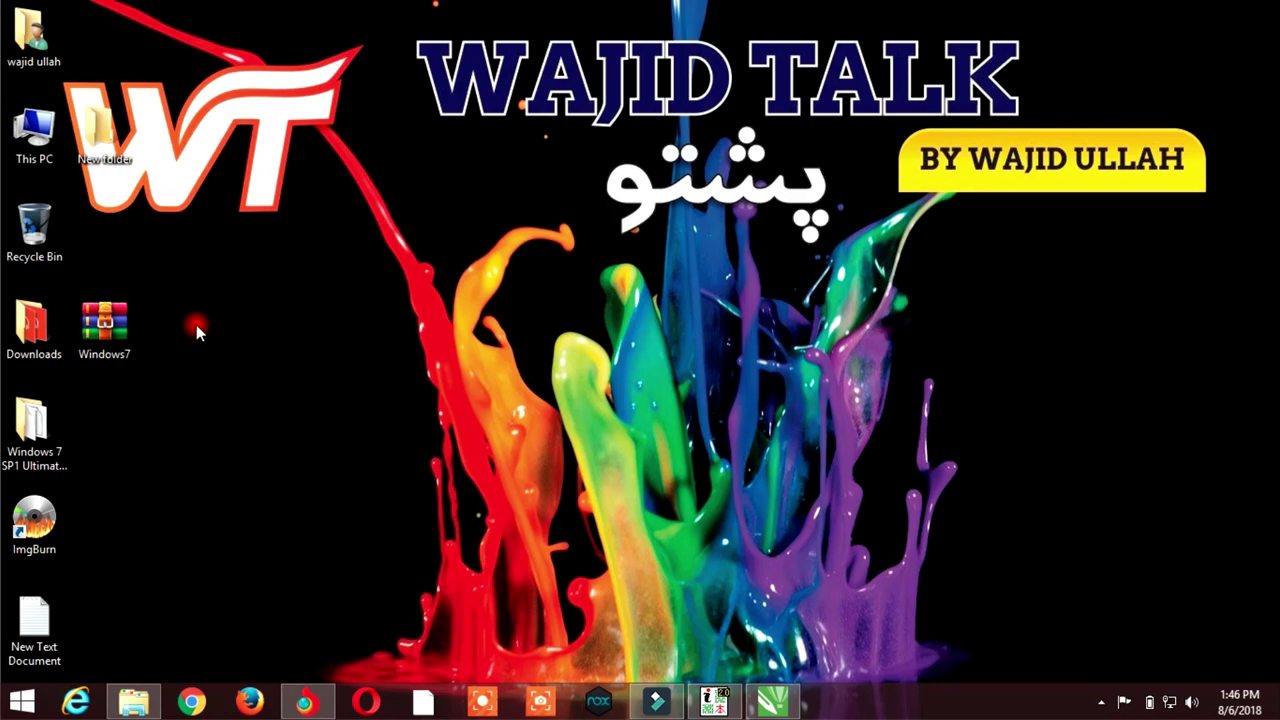
left_click(192, 700)
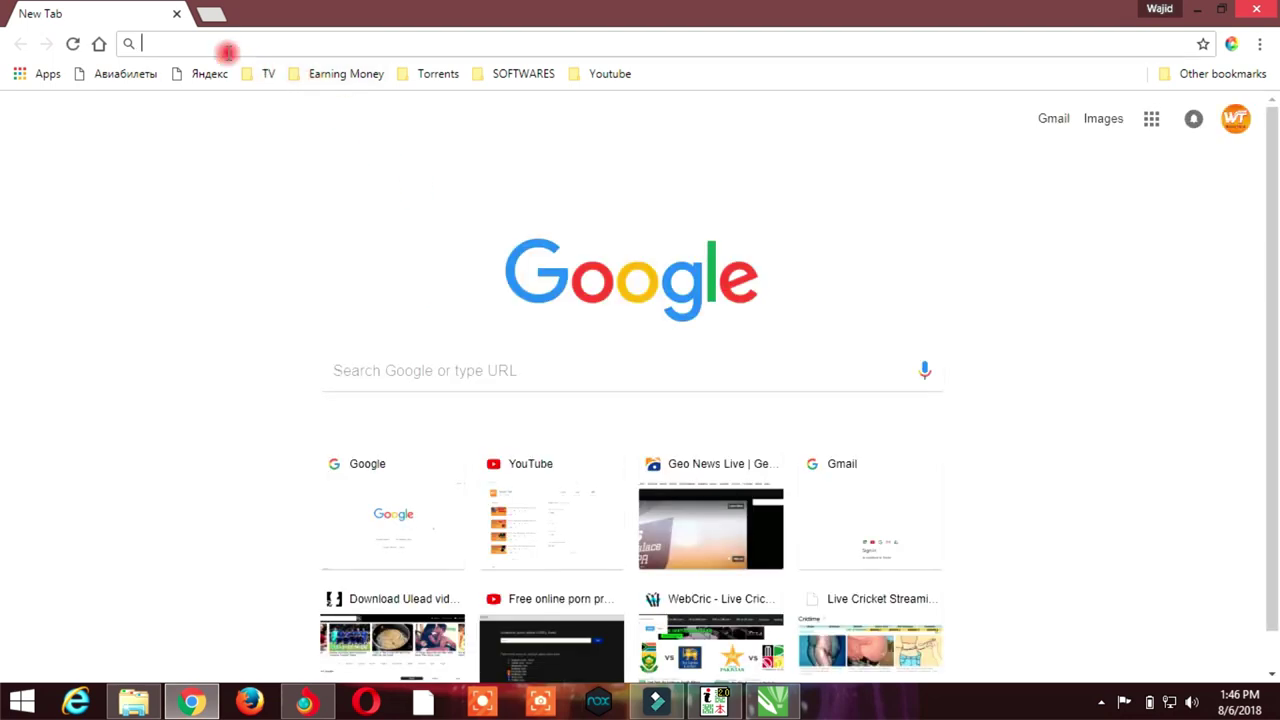
type("www.google.com")
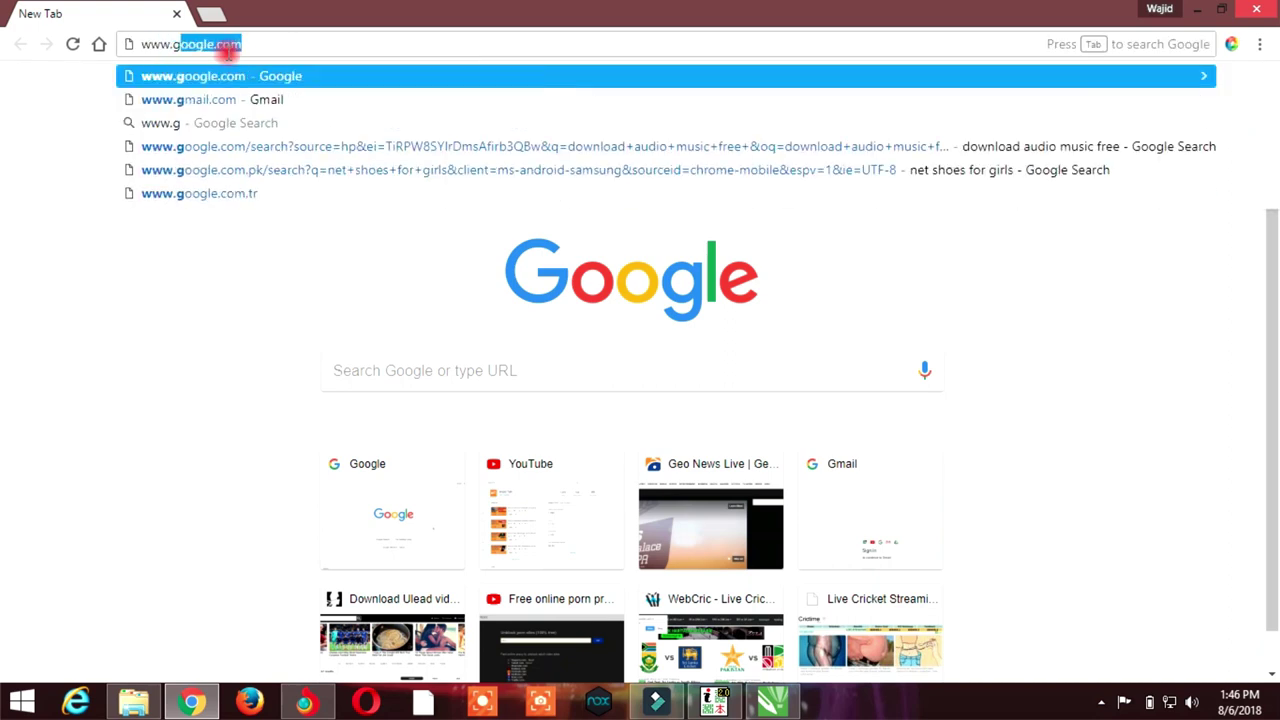
key("Return")
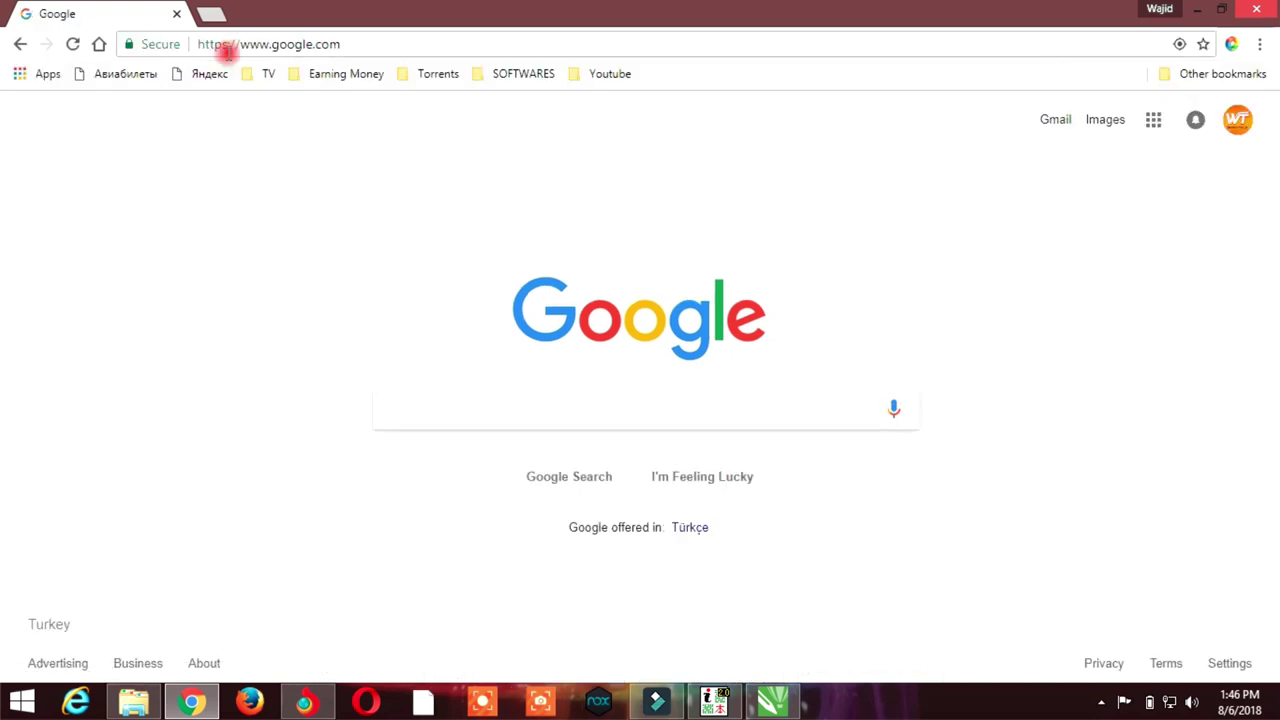
- Search Google for "win to botic"
left_click(400, 412)
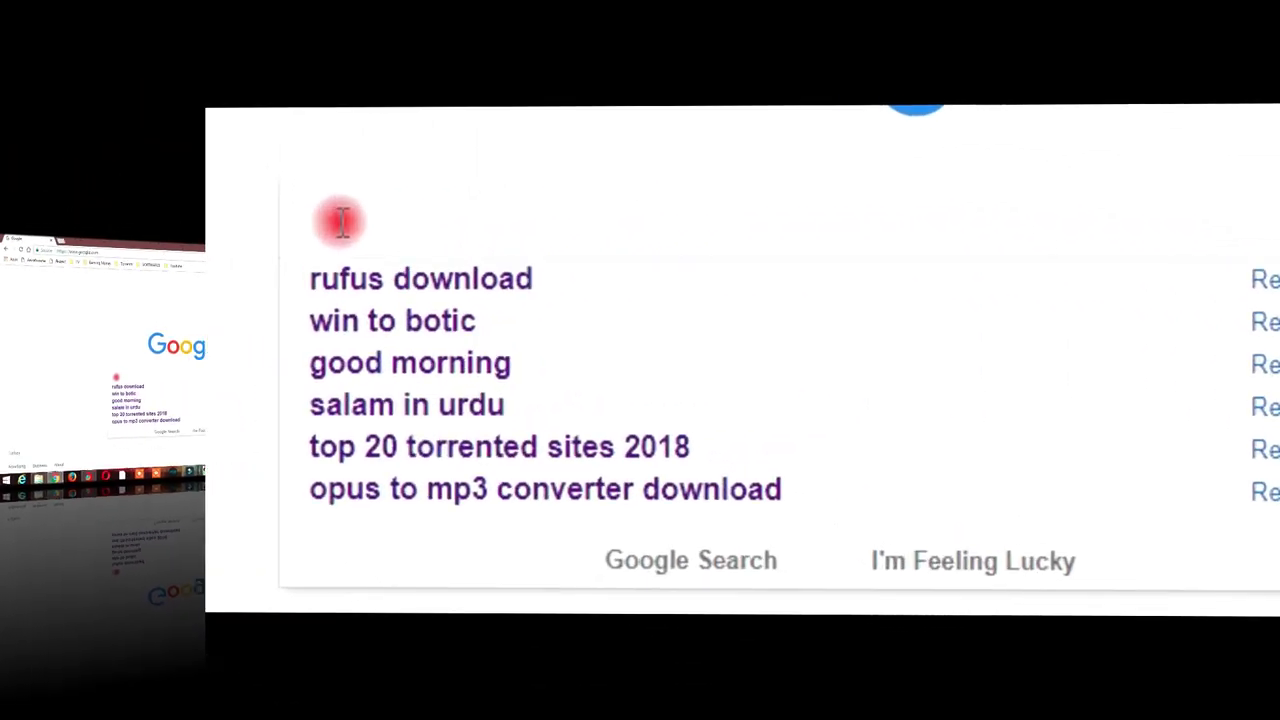
type("win")
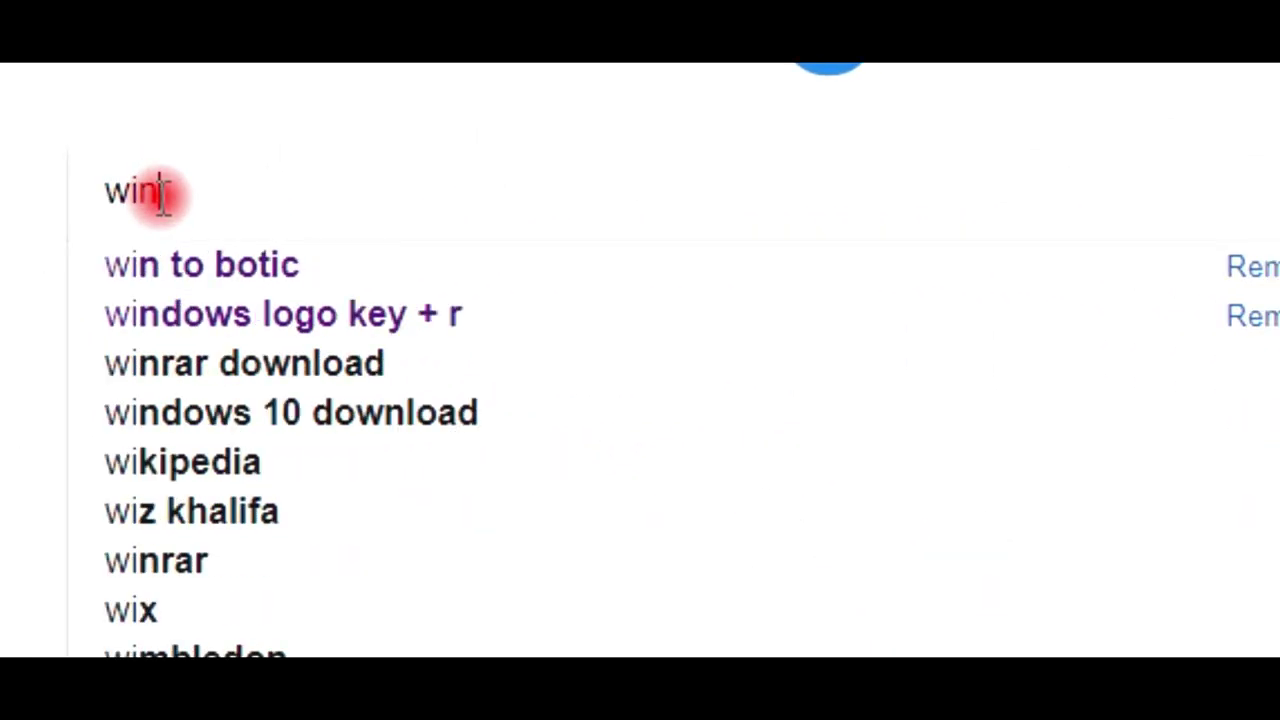
type("d to ")
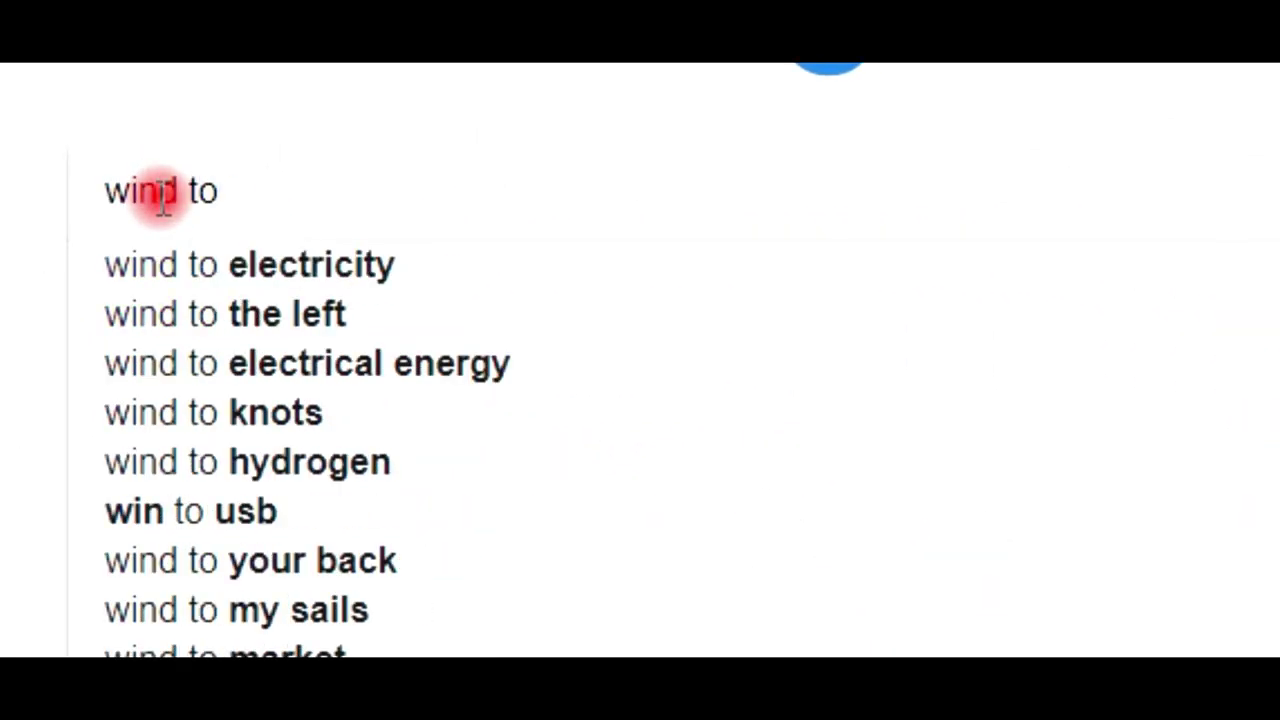
type("botic")
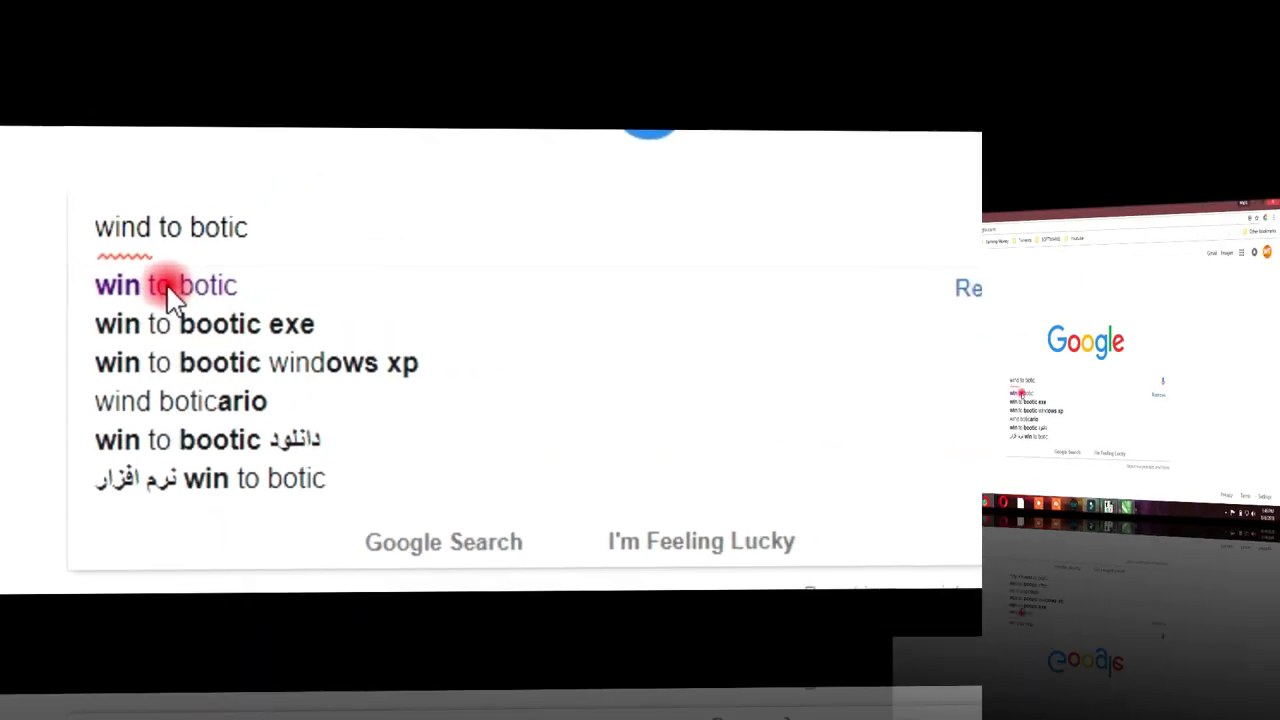
left_click(212, 265)
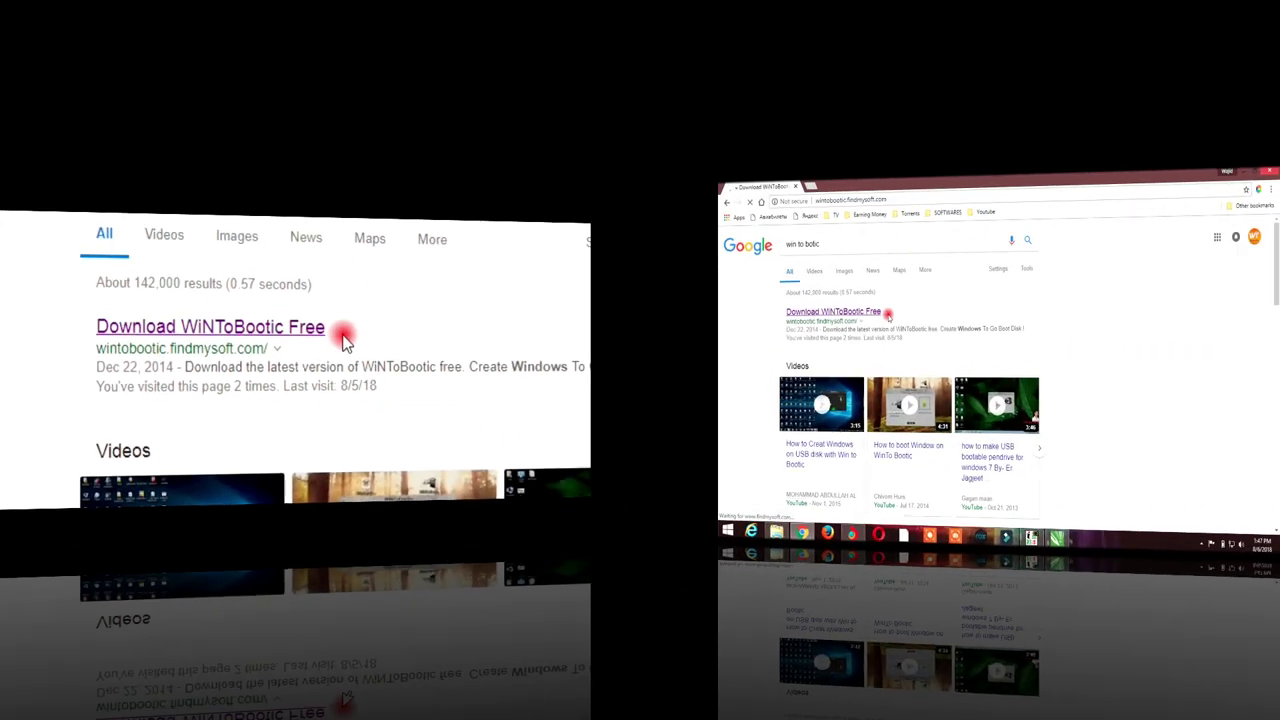
- Open the Download WiNToBootic Free result on FindMySoft and download the WiNToBootic 2.2.1 setup file
left_click(530, 298)
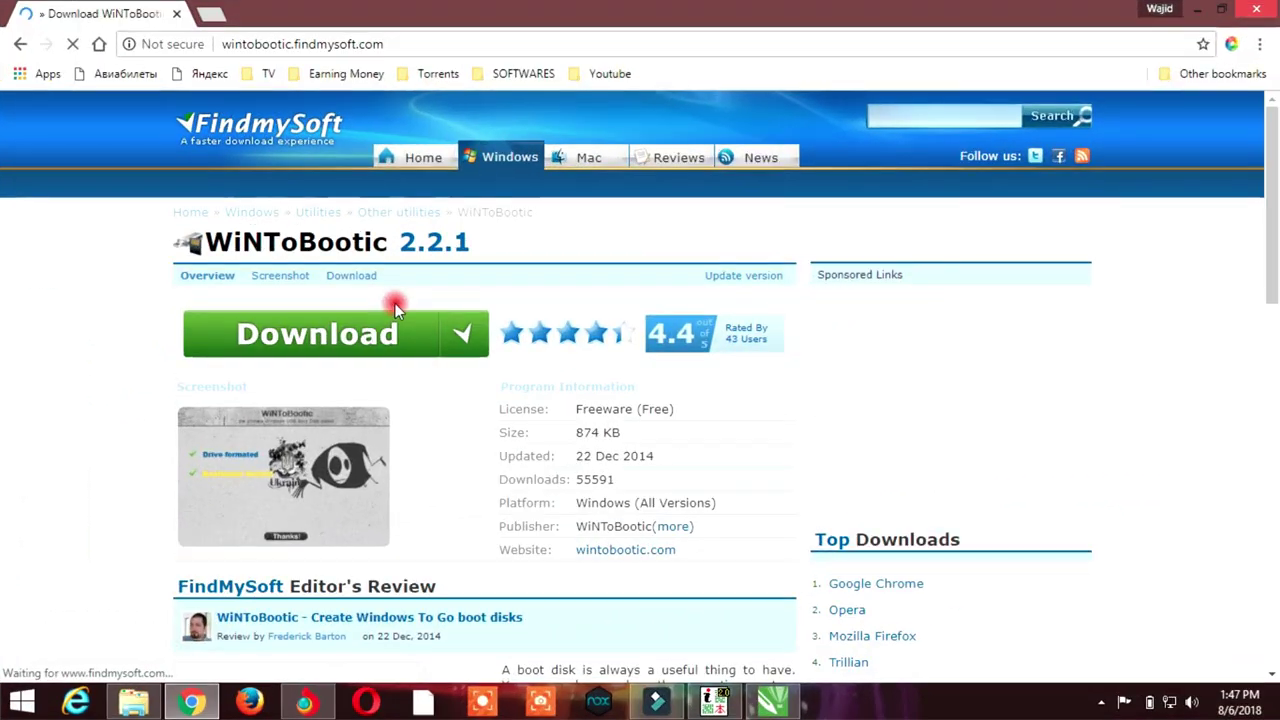
scroll(393, 348, "down", 1)
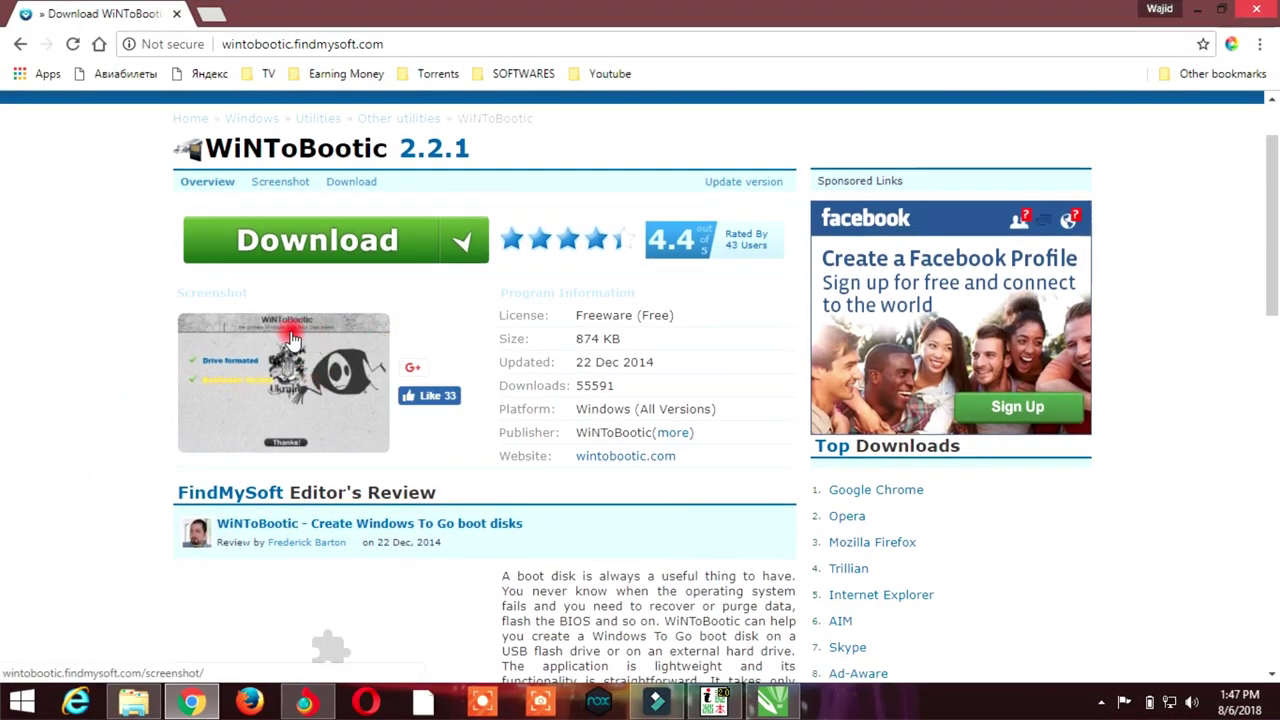
left_click(463, 249)
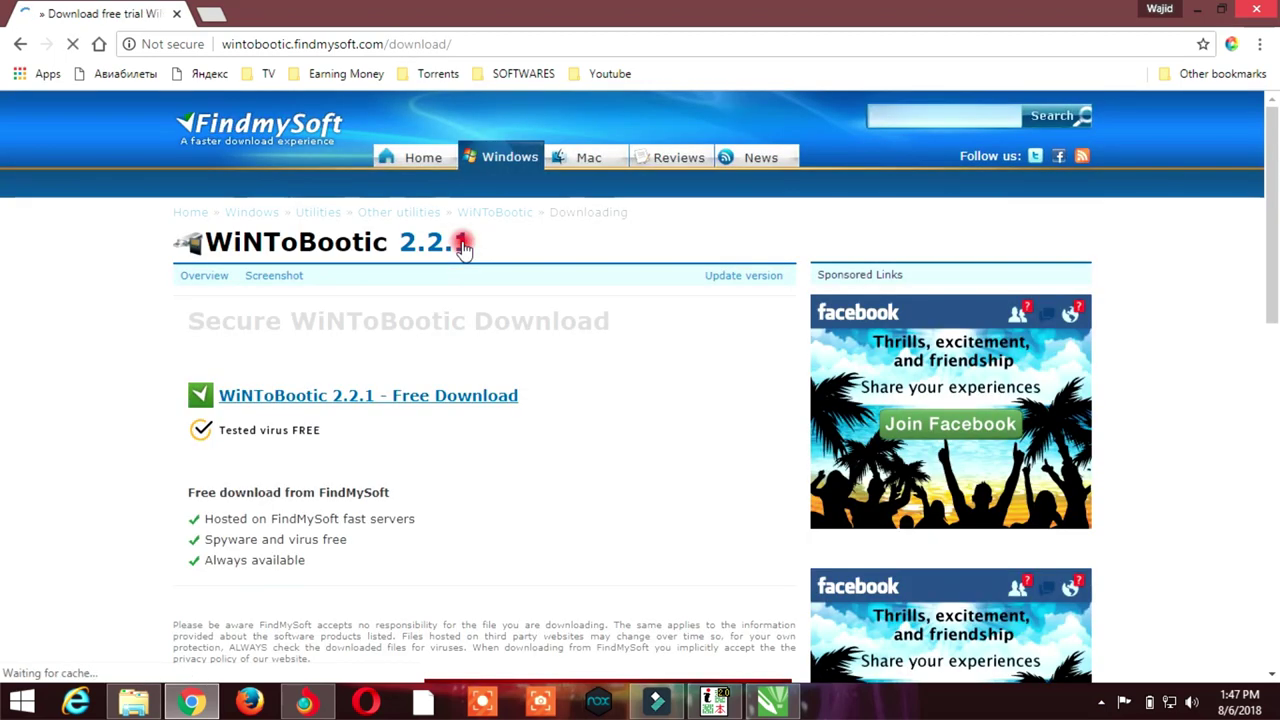
left_click(482, 396)
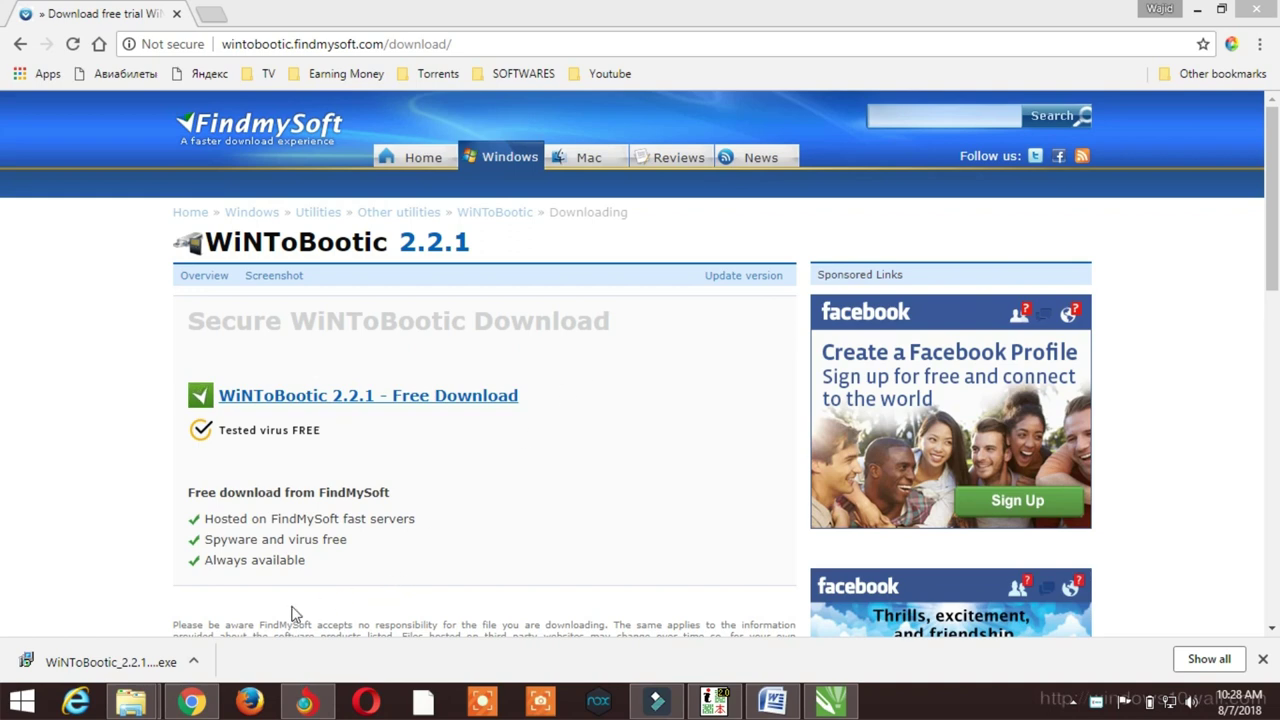
- Run the downloaded WiNToBootic setup and have it save the program to the Desktop
left_click(122, 669)
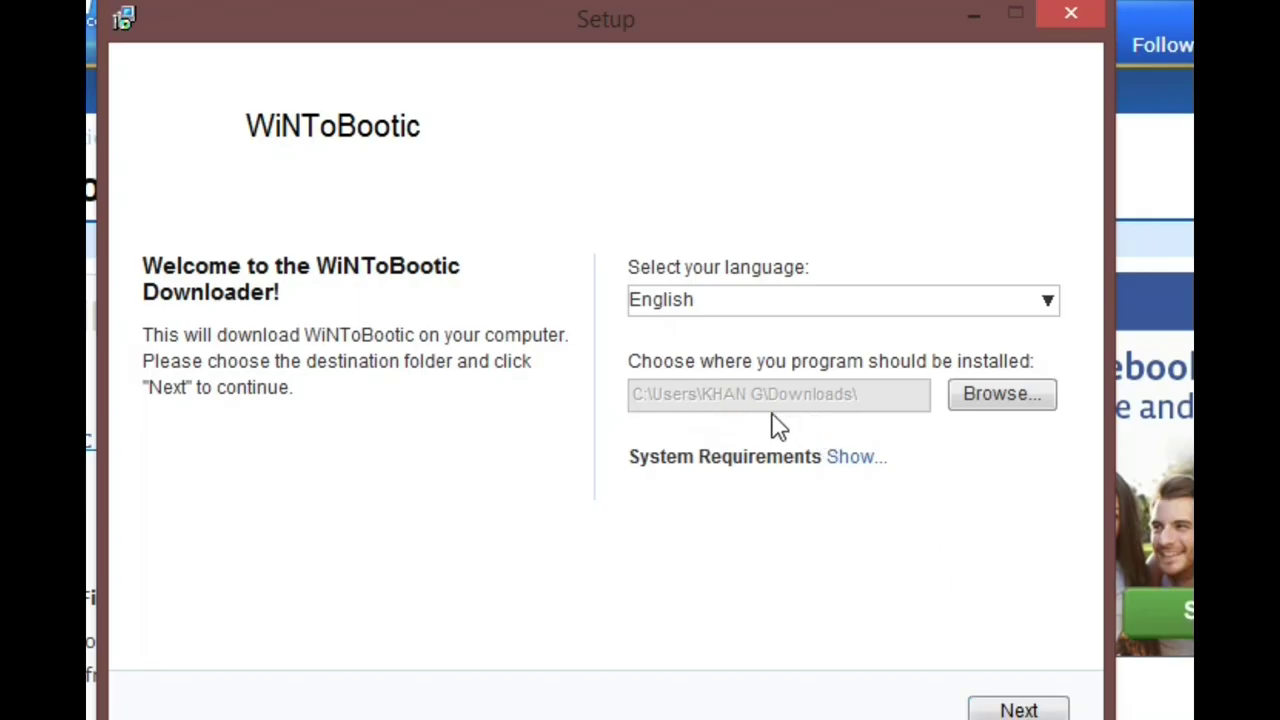
left_click(1000, 414)
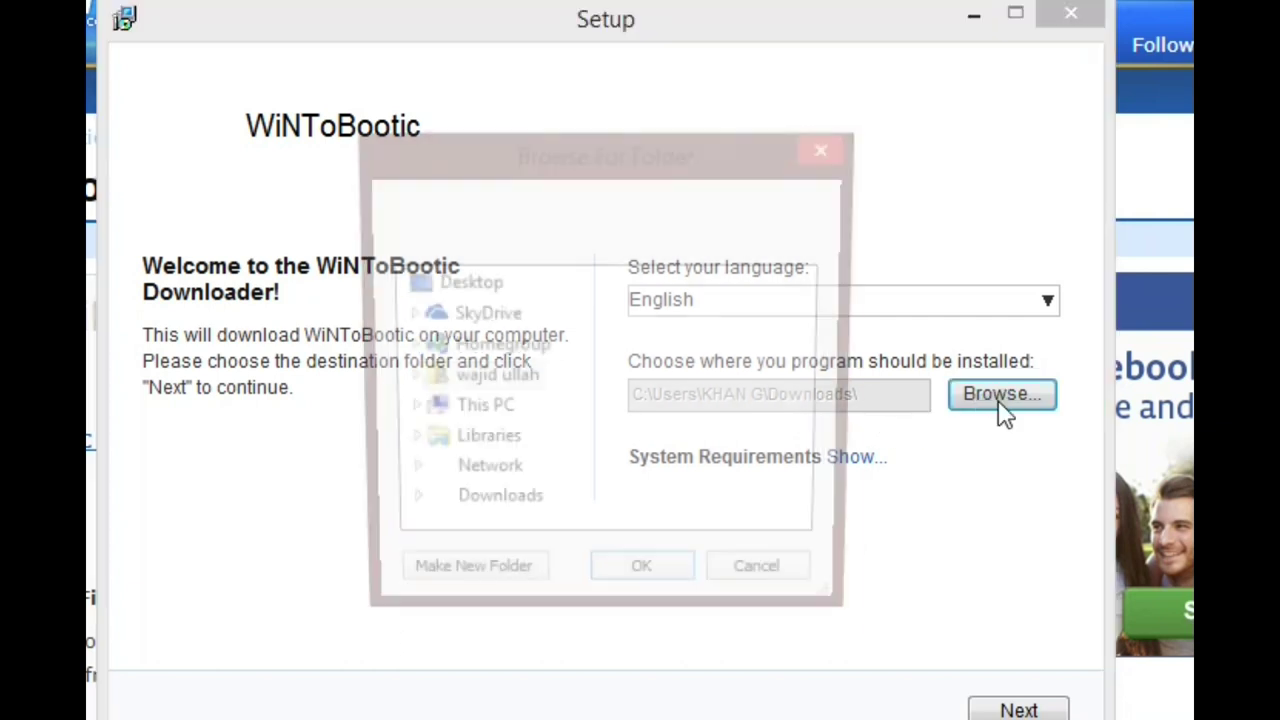
left_click(466, 290)
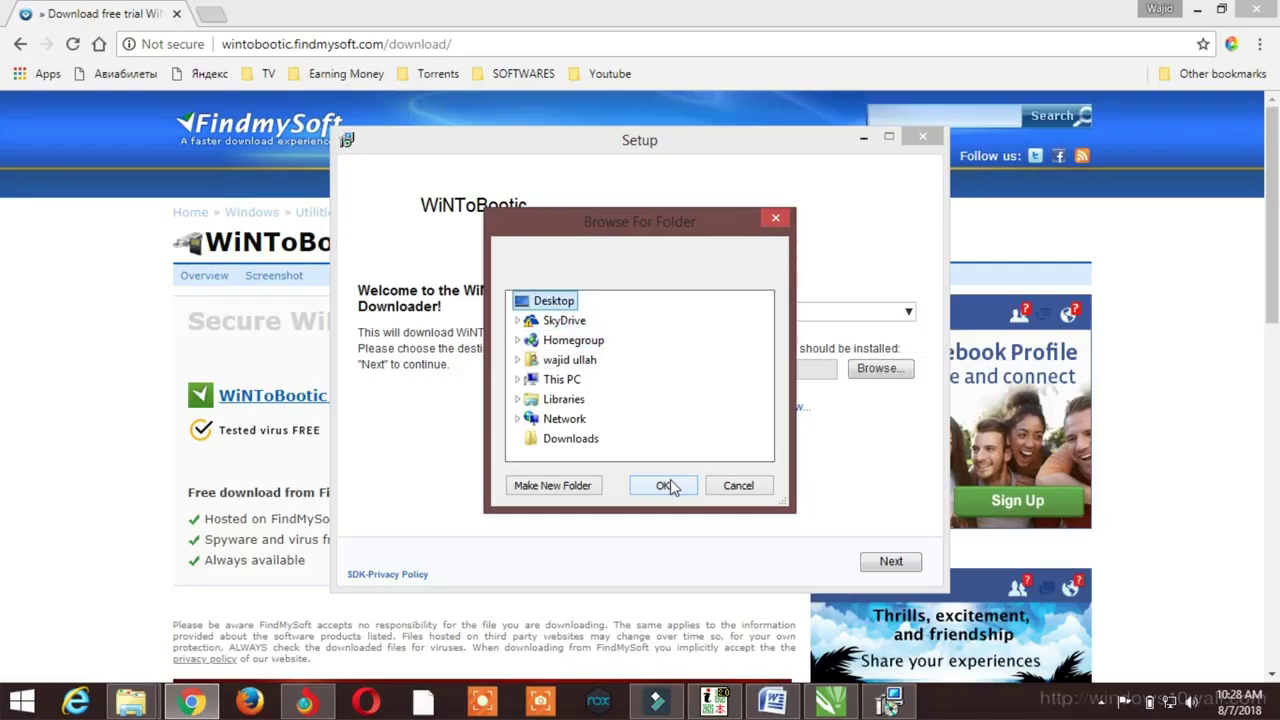
left_click(668, 482)
left_click(878, 567)
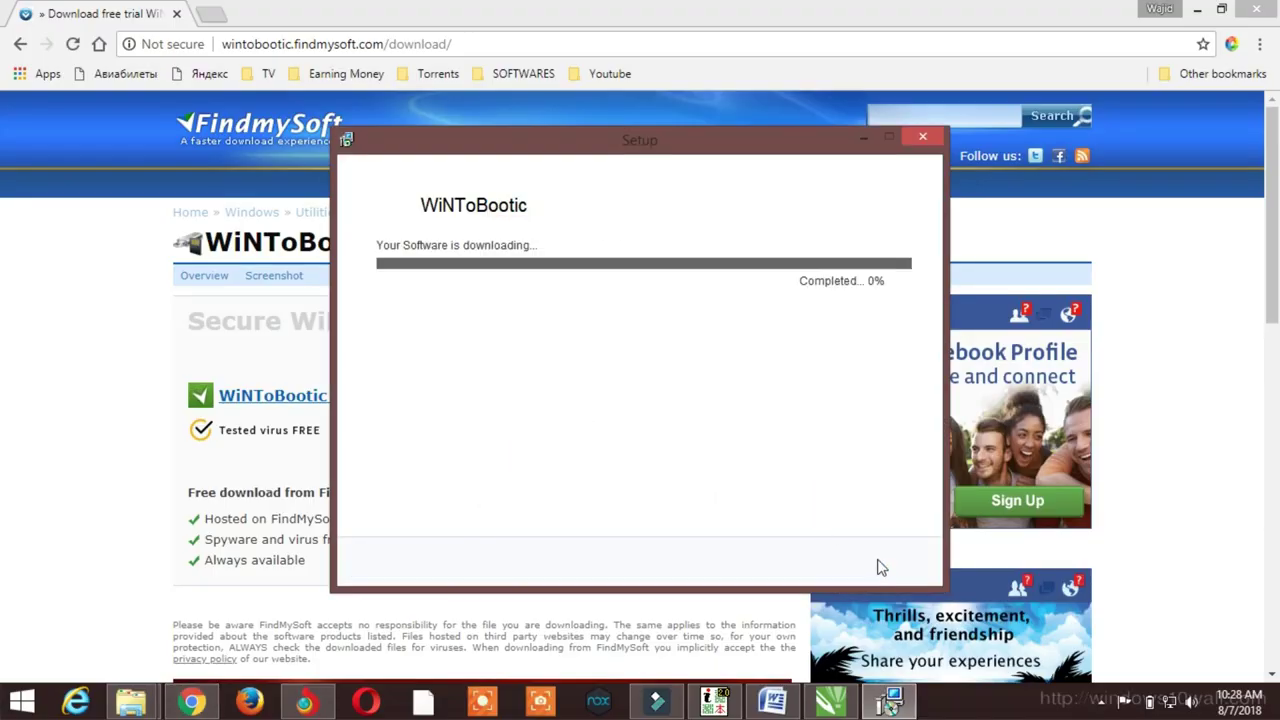
left_click(874, 565)
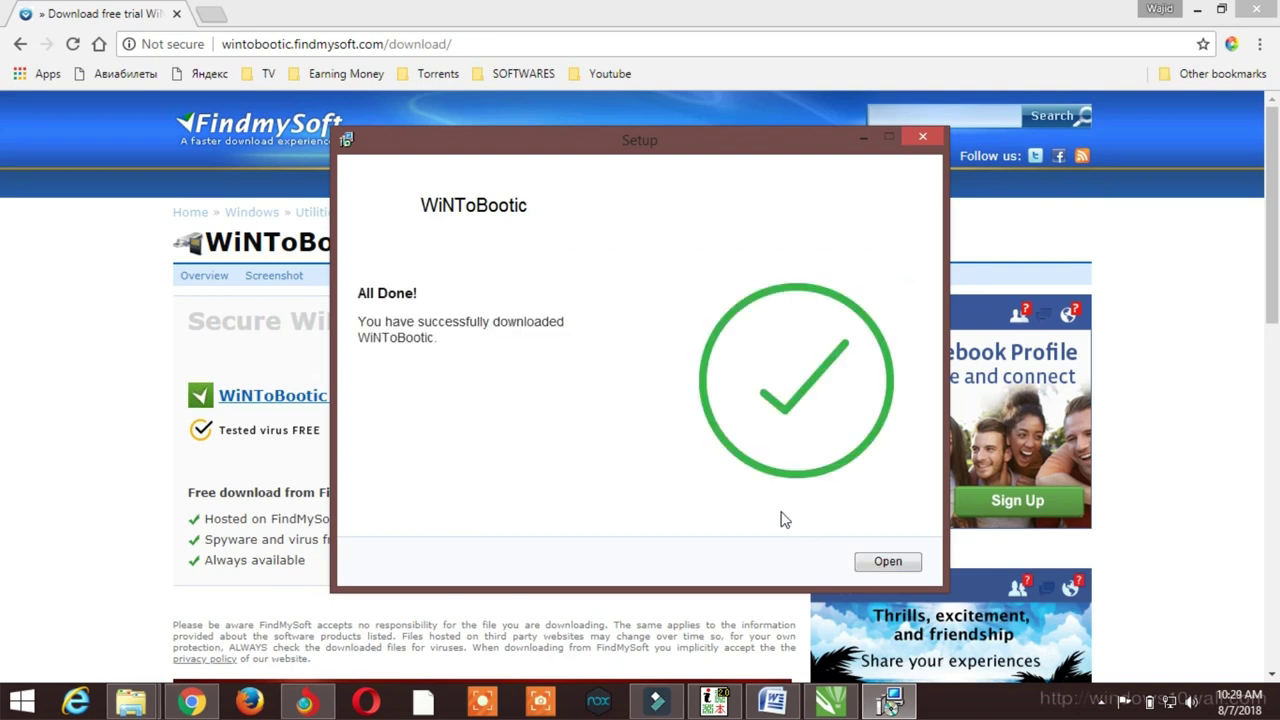
- Open the finished WiNToBootic download from the setup, and clear the browser and folder windows off the desktop
left_click(887, 562)
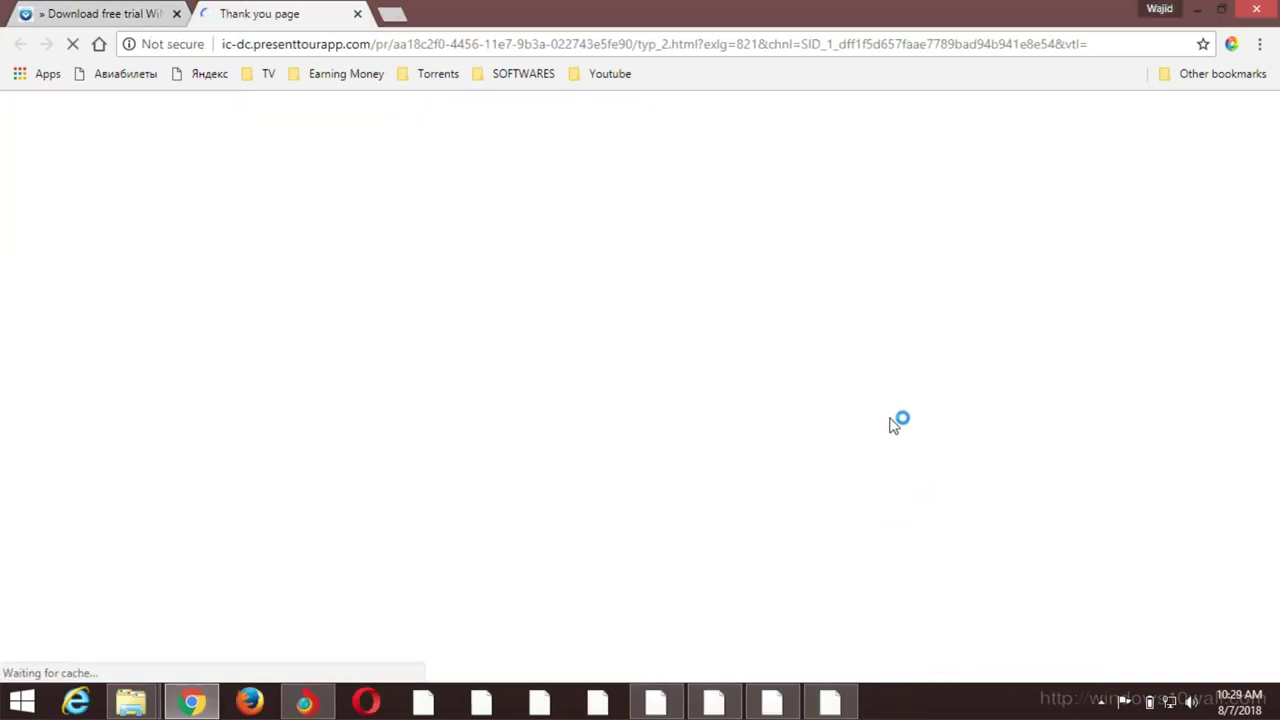
left_click(1197, 9)
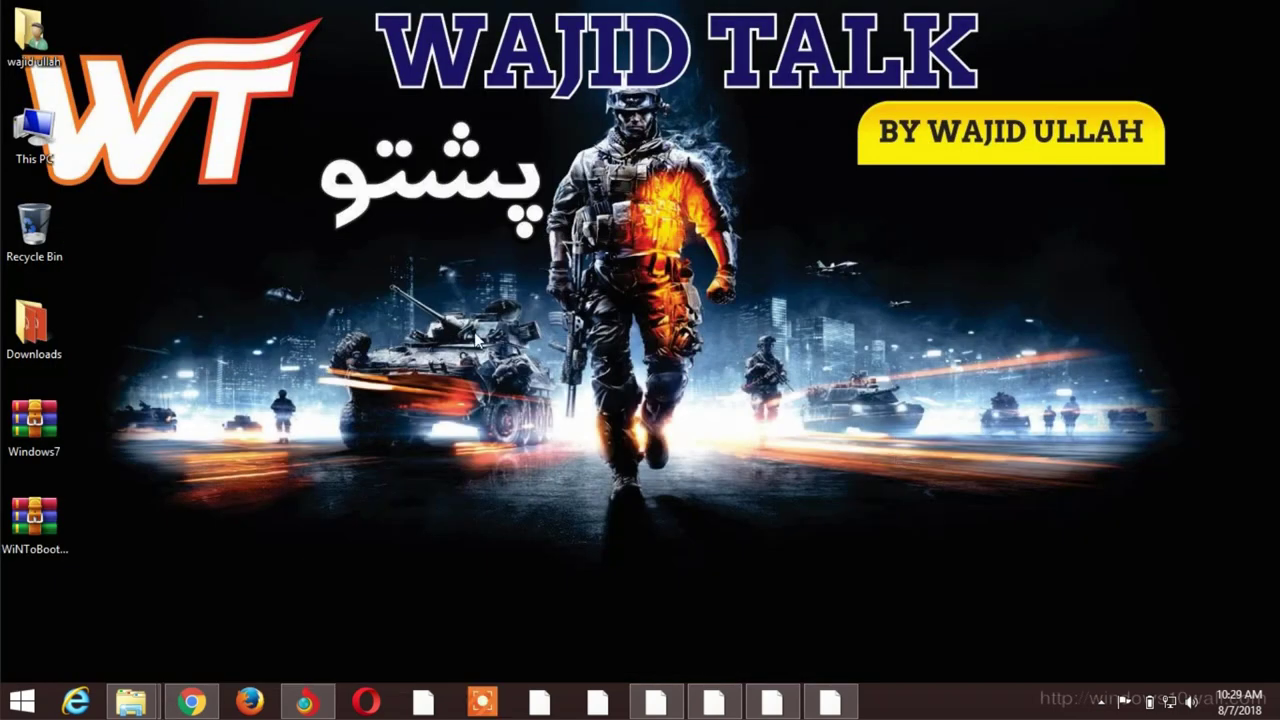
double_click(65, 535)
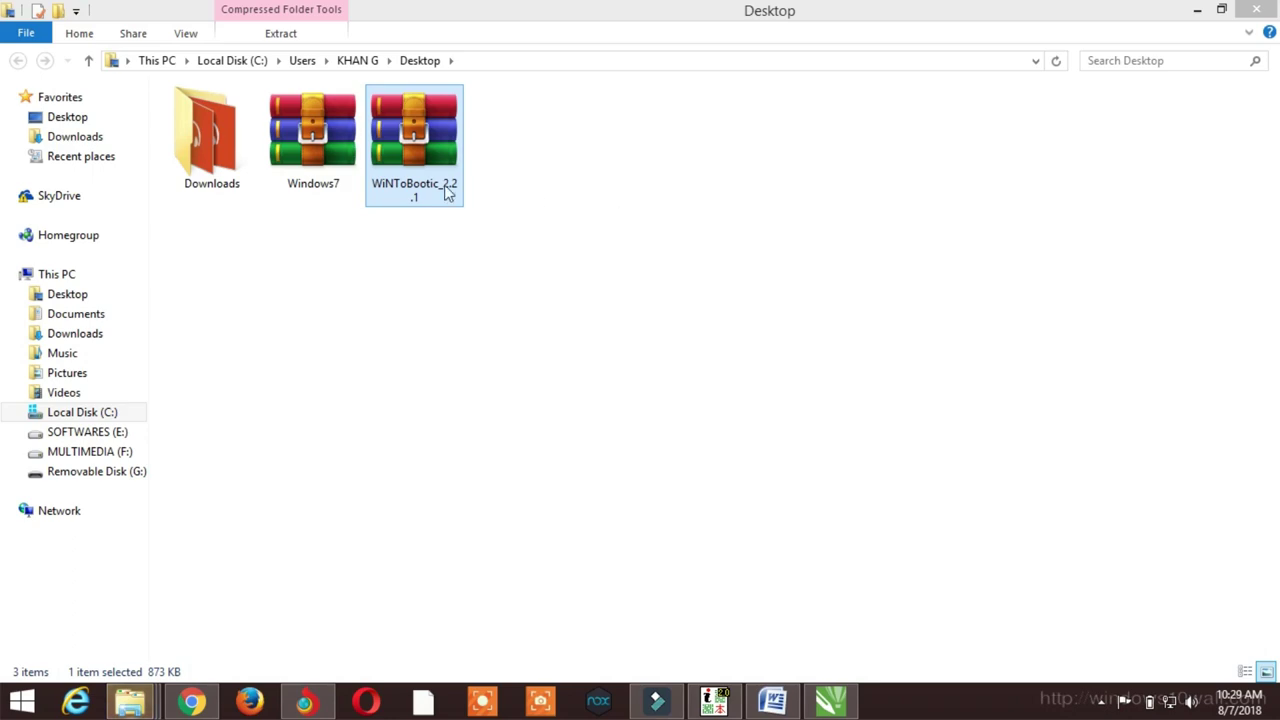
left_click(1256, 9)
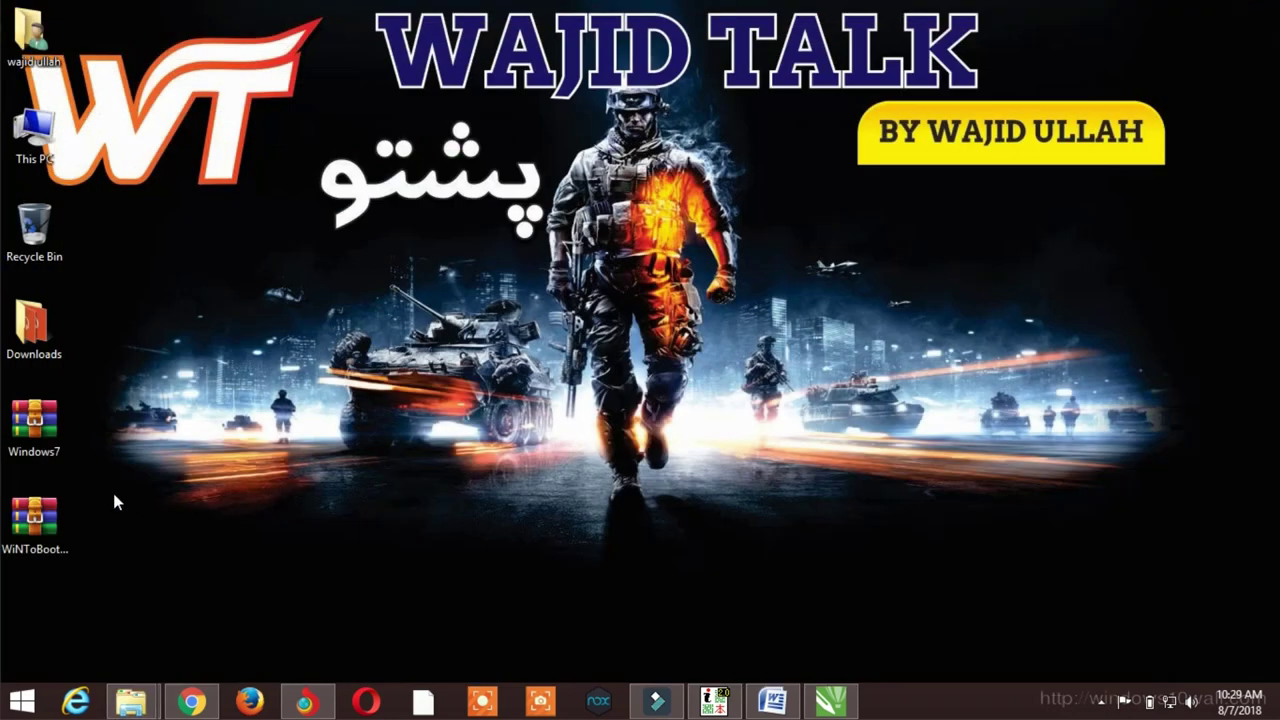
- Launch WiNToBootic.exe from the WiNToBootic_2.2.1 archive on the desktop and close the archive window
left_click(36, 535)
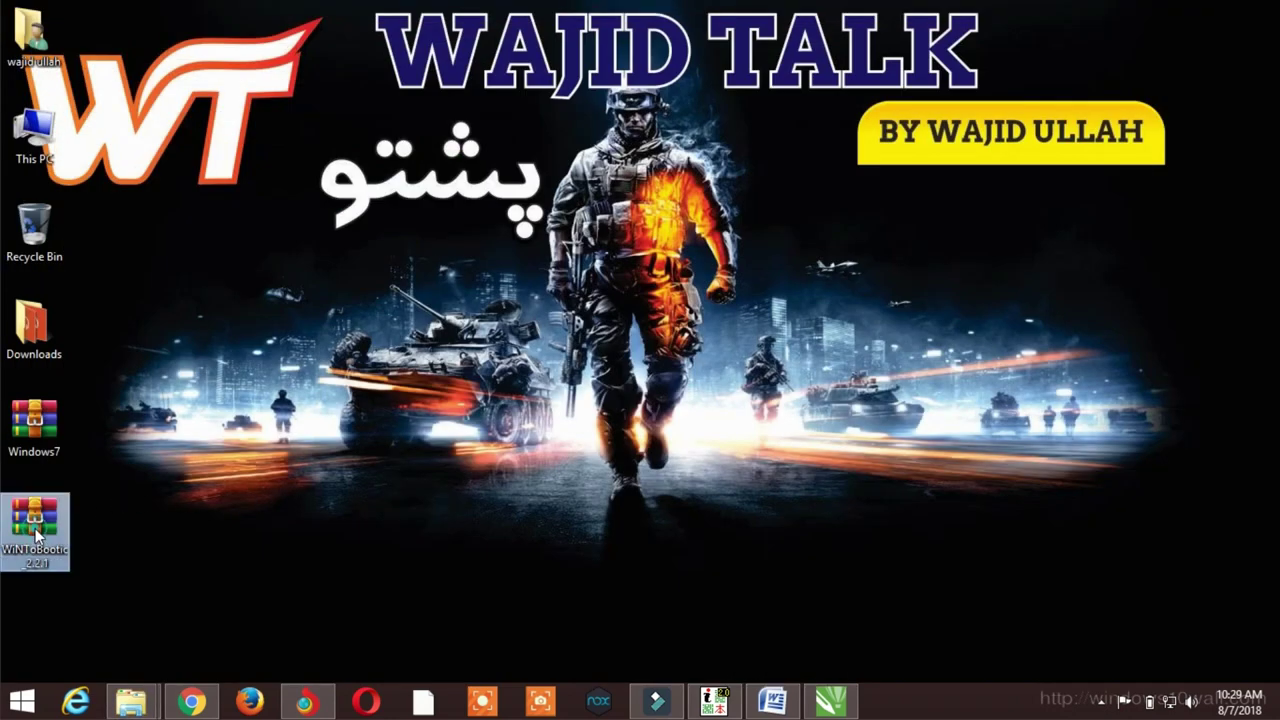
double_click(50, 533)
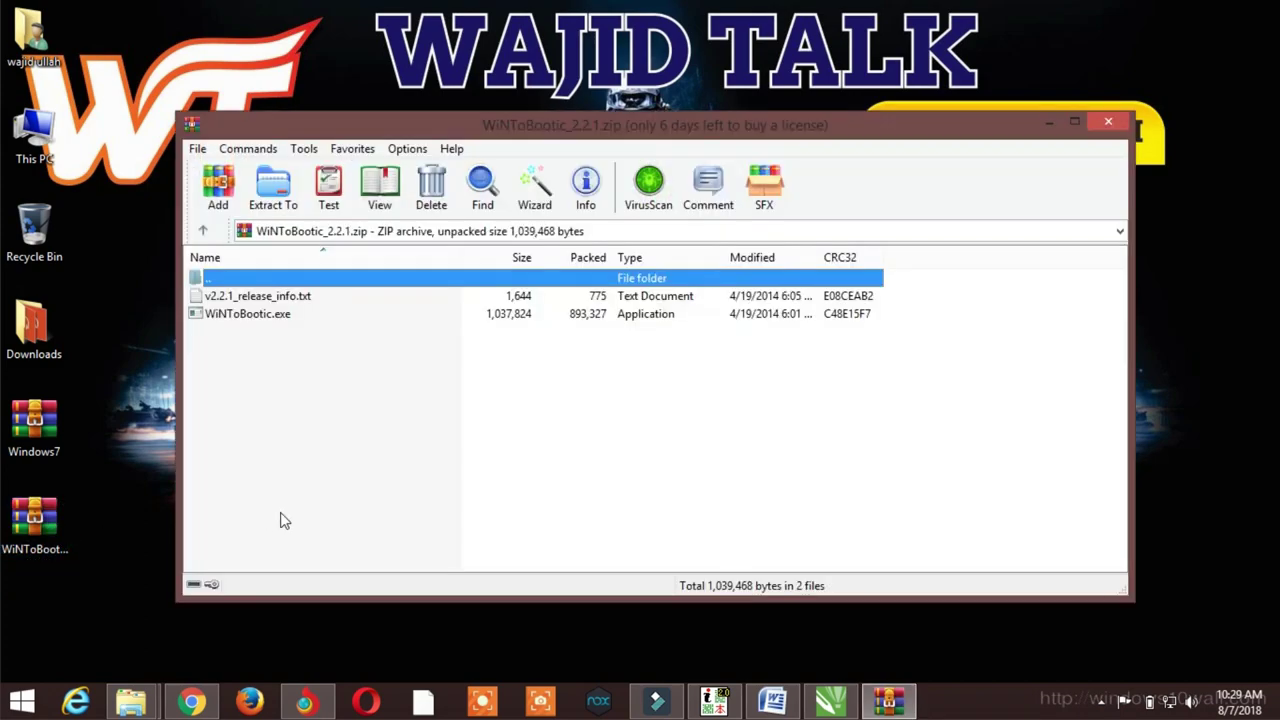
double_click(250, 316)
left_click(247, 314)
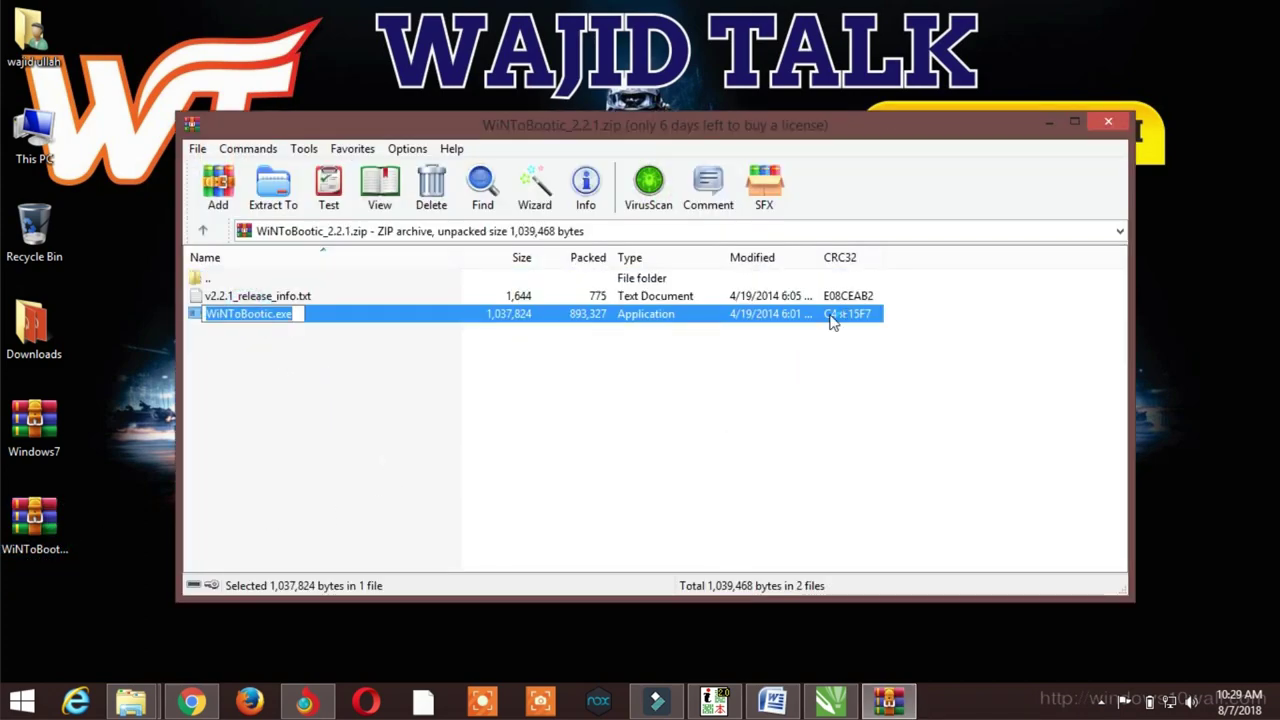
left_click(352, 470)
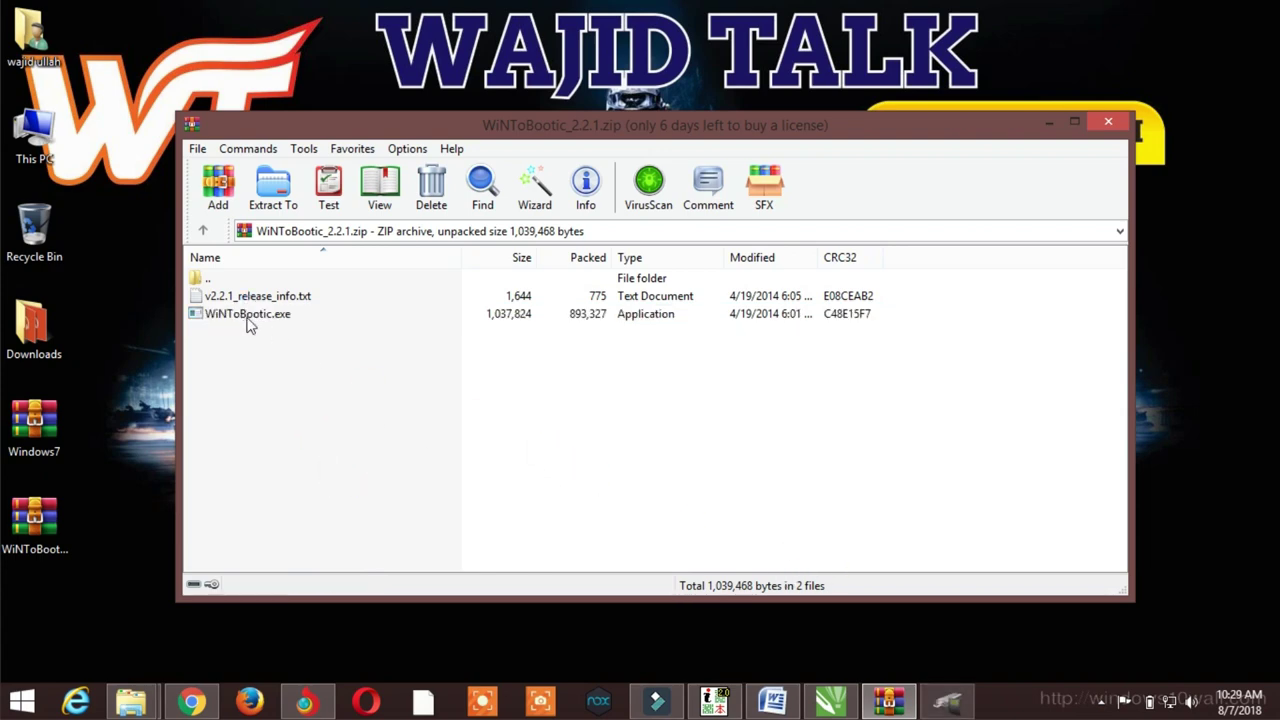
left_click(1110, 122)
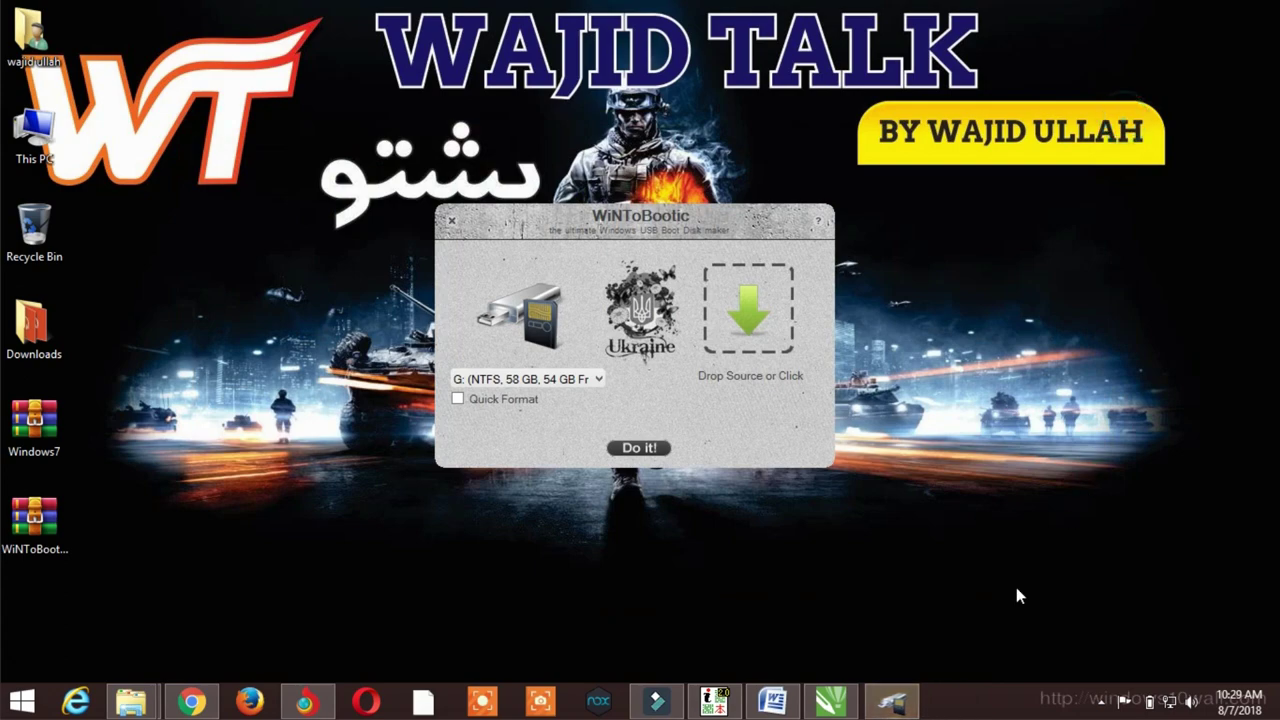
- Reposition the WiNToBootic window and enable Quick Format for USB drive G:
left_click_drag(681, 222, 518, 170)
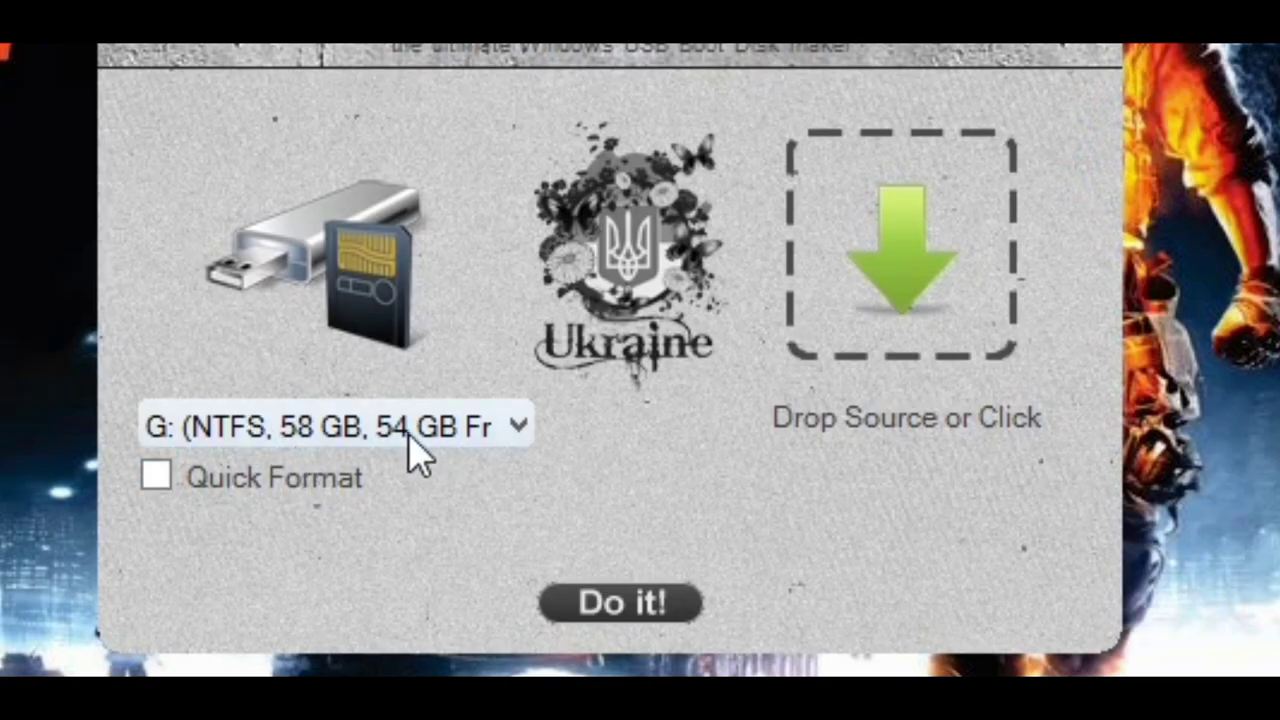
left_click(199, 478)
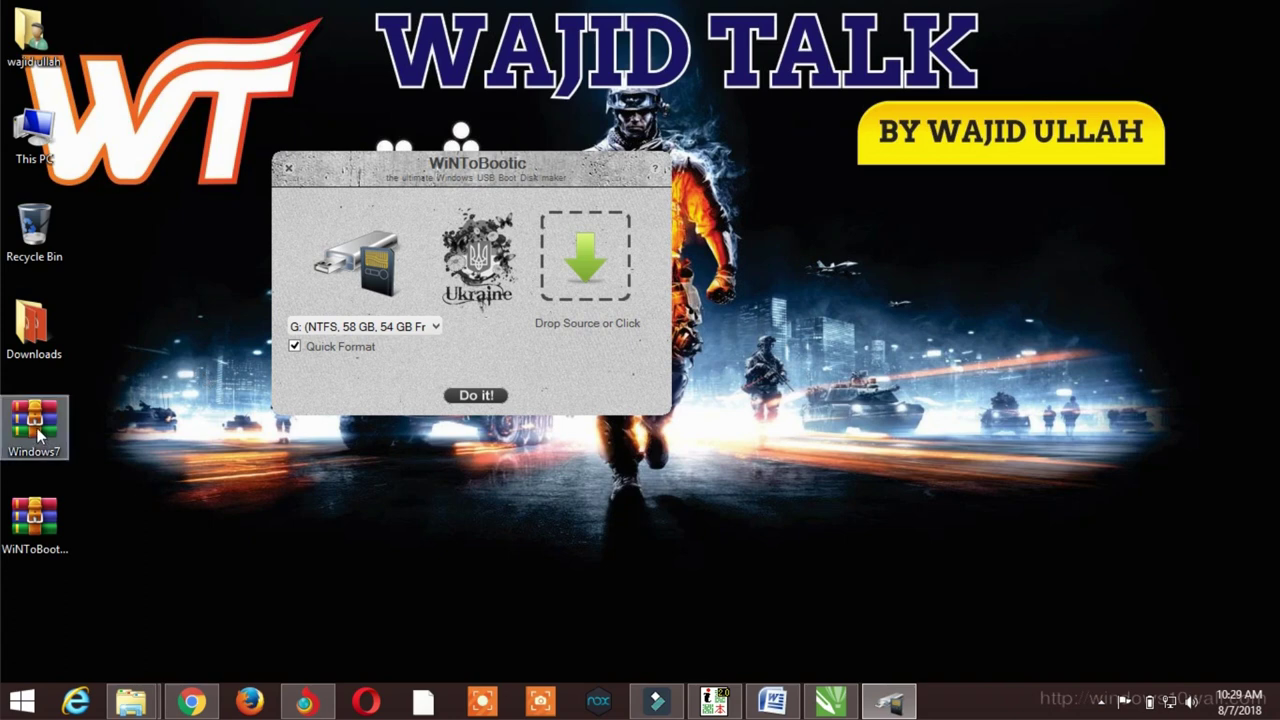
- Try to drop the Windows7 ISO from the desktop onto WiNToBootic's source area
left_click_drag(38, 433, 138, 387)
left_click_drag(270, 357, 468, 307)
left_click_drag(562, 284, 590, 276)
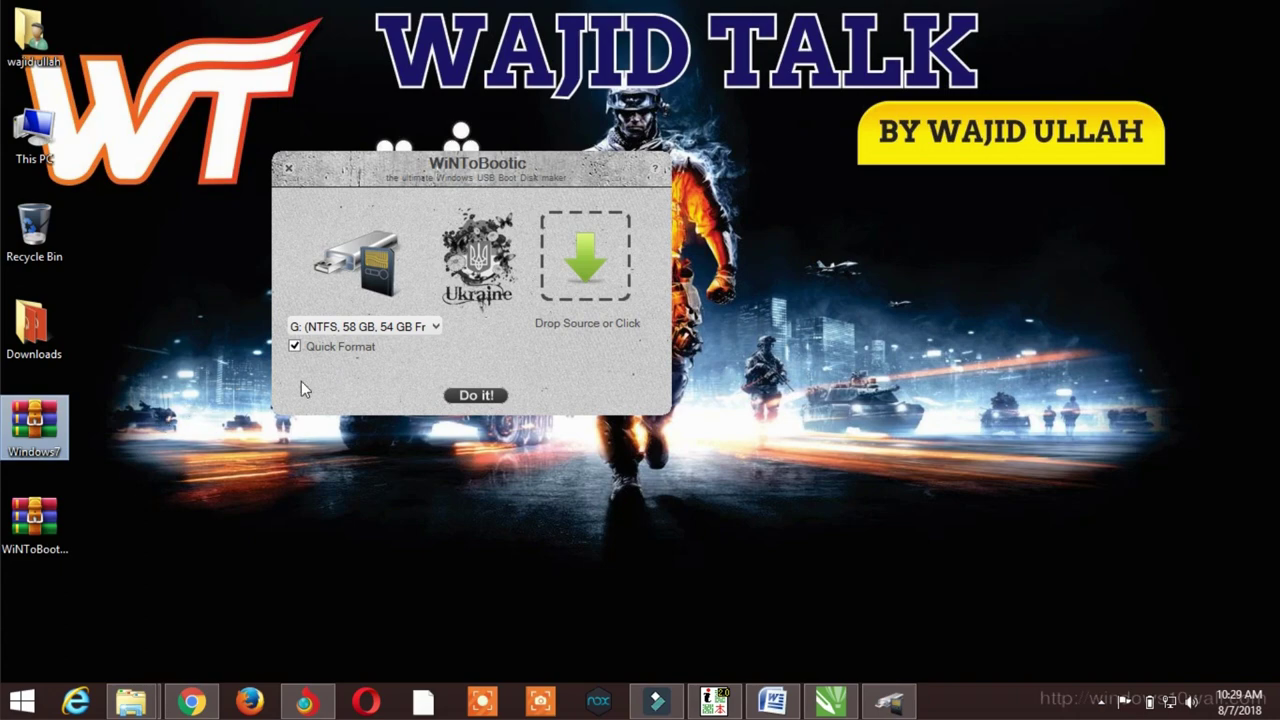
- Browse for the source and load the Windows7 ISO file from the Desktop
left_click(596, 264)
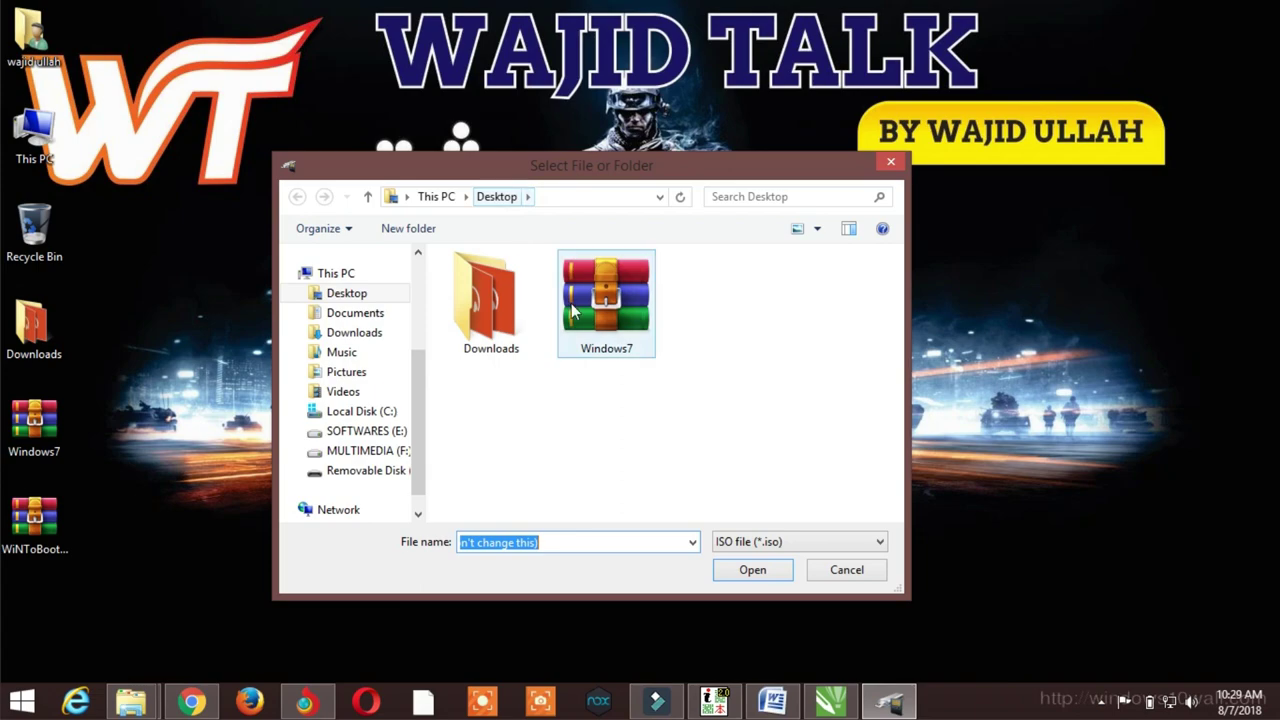
left_click(601, 320)
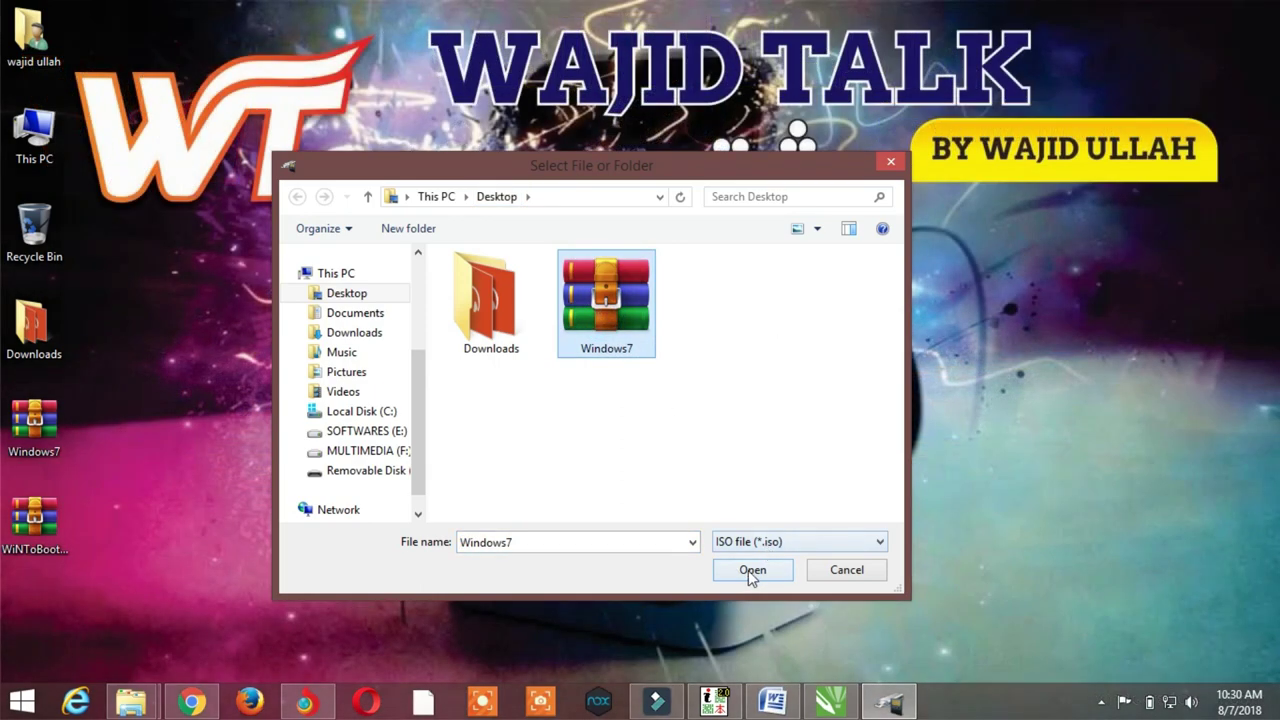
left_click(750, 570)
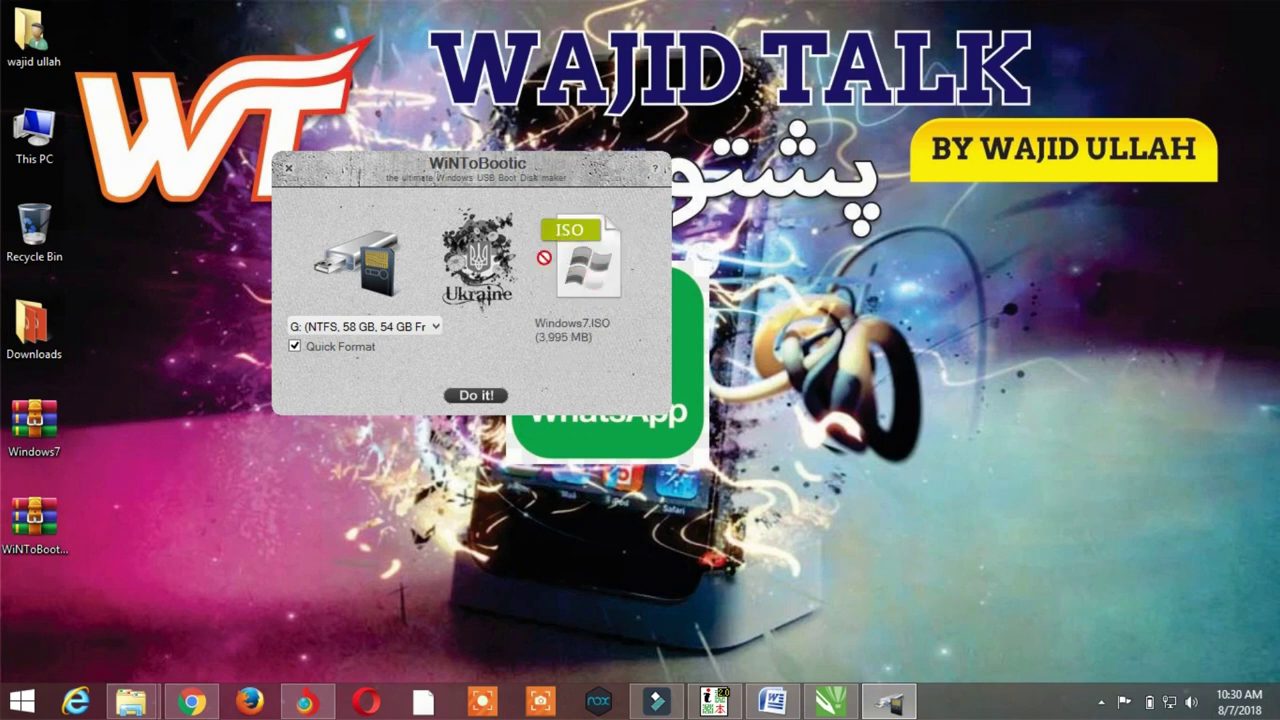
- Write the Windows7 ISO to drive G:, accepting the confirmation and the format warning, and close WiNToBootic on completion
left_click_drag(510, 166, 563, 105)
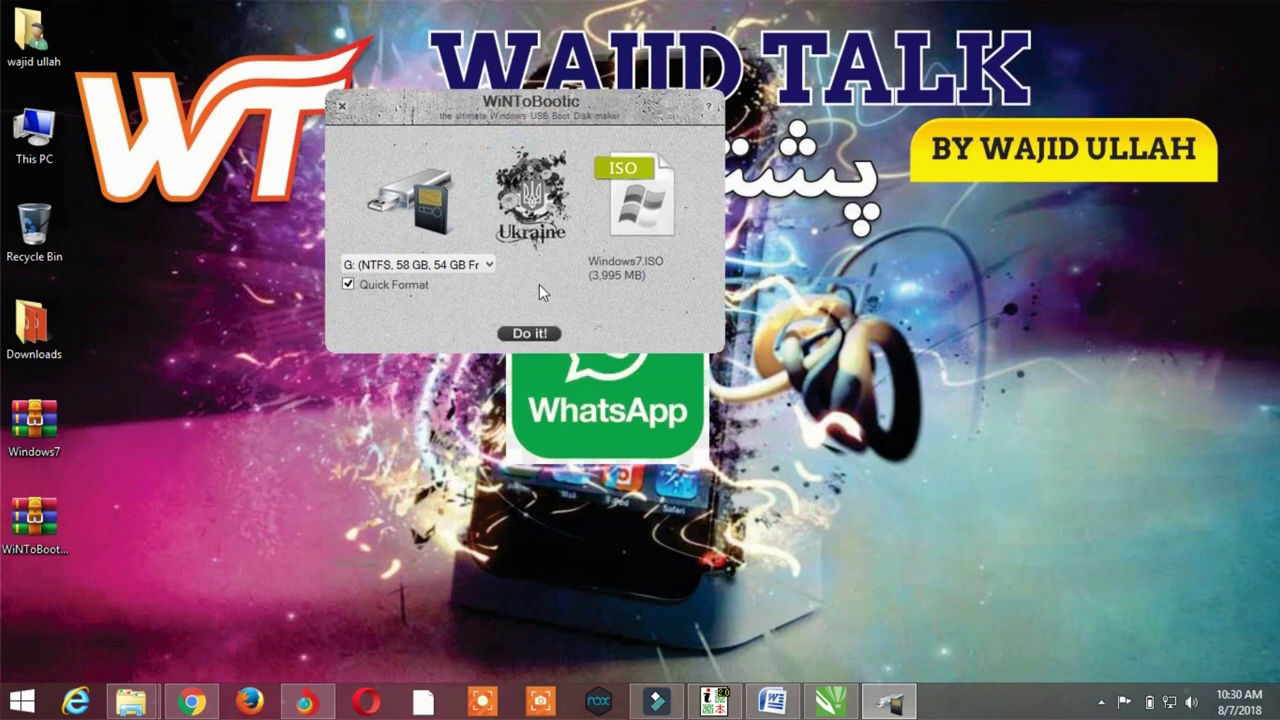
left_click(536, 335)
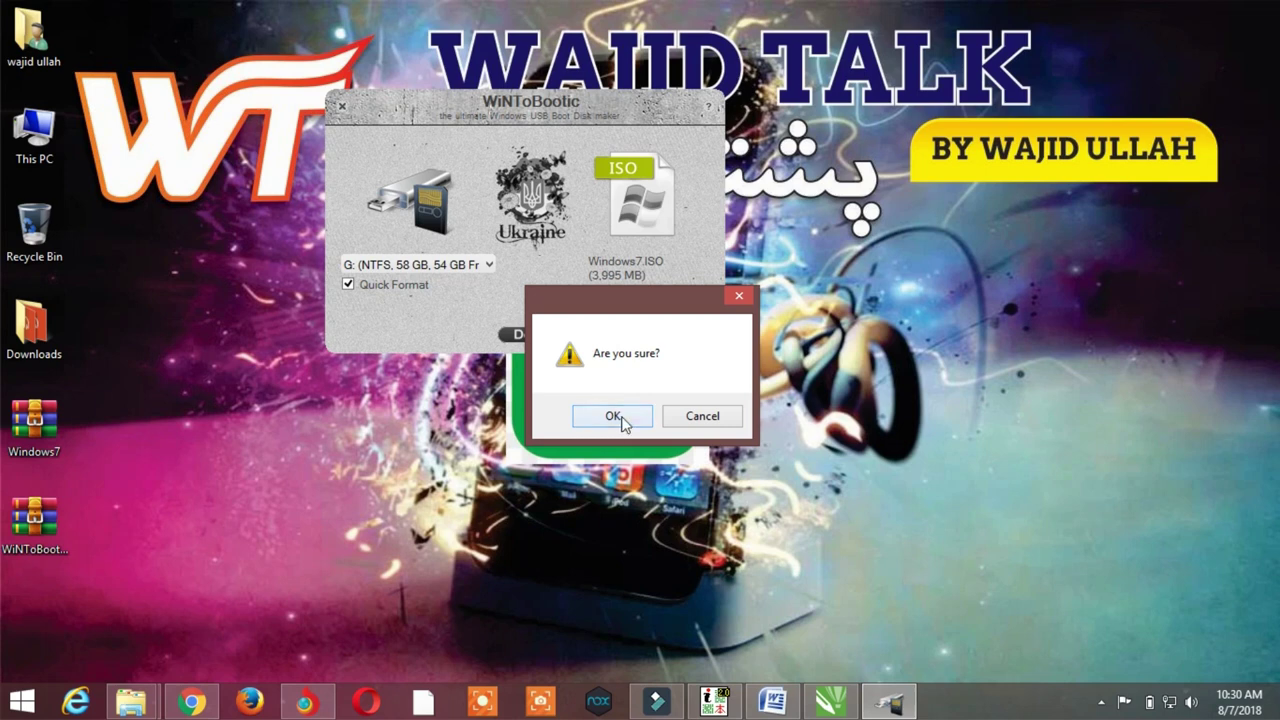
left_click(613, 416)
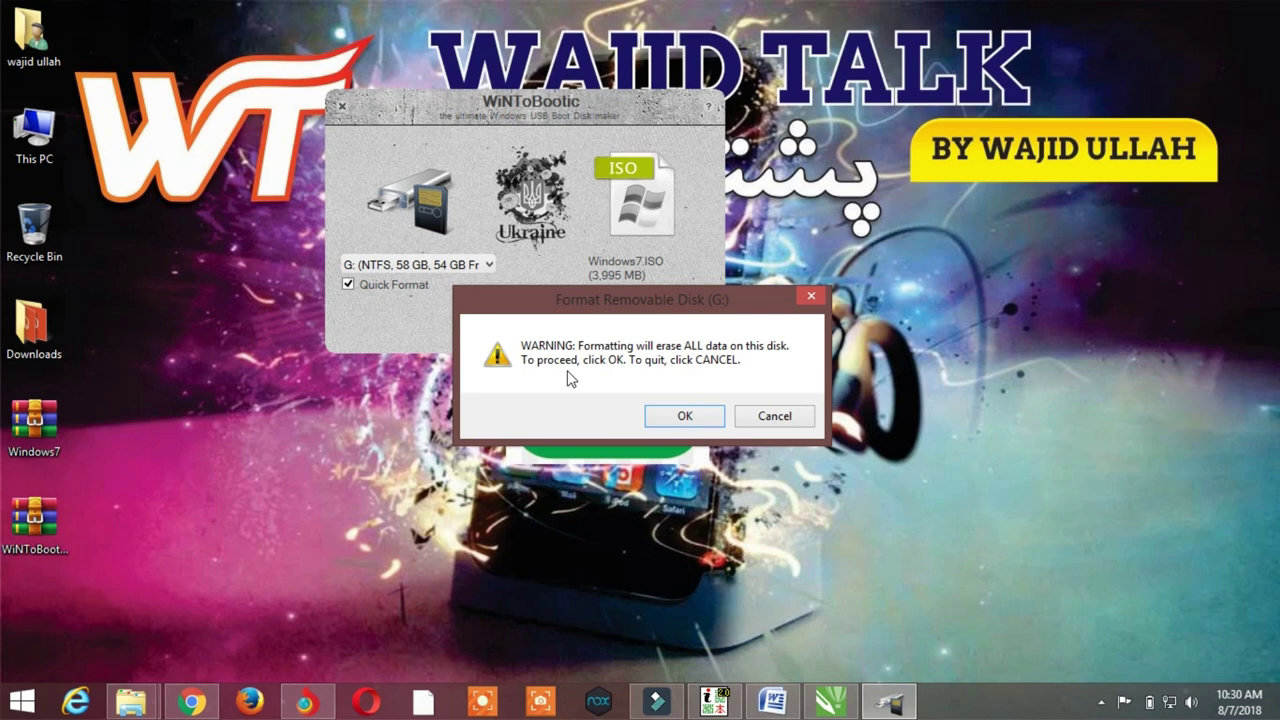
left_click(684, 421)
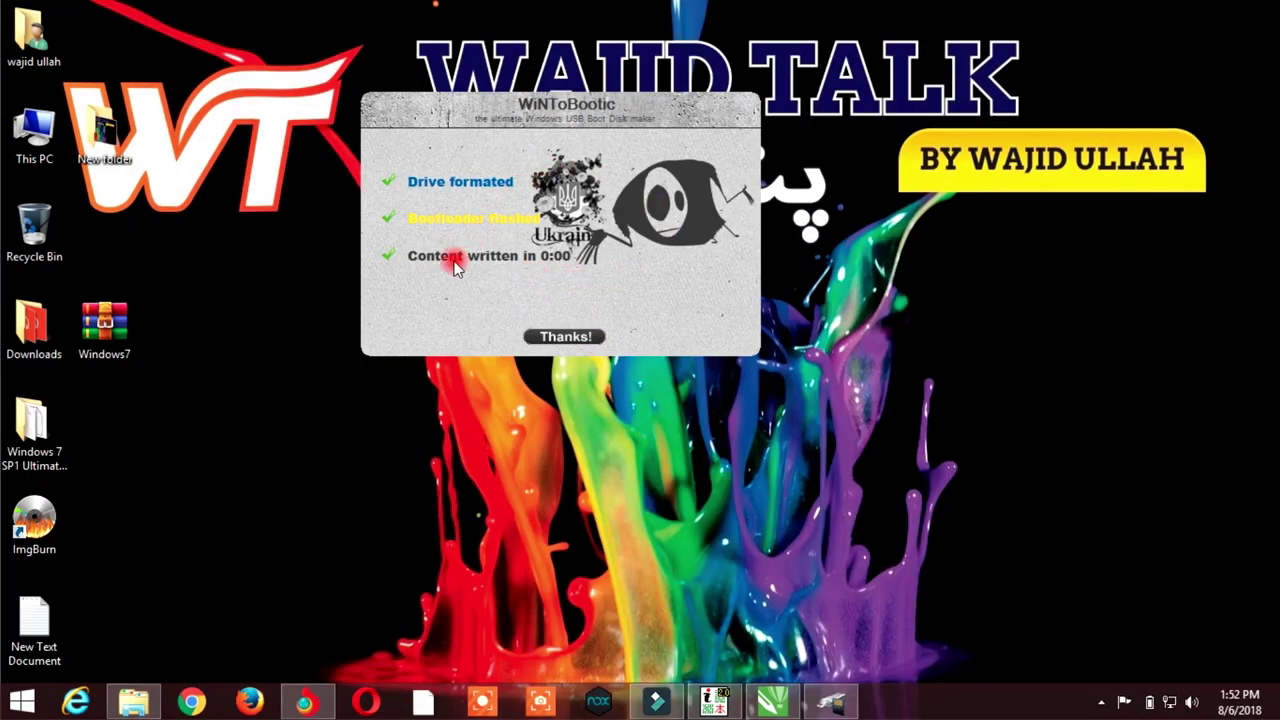
left_click(566, 342)
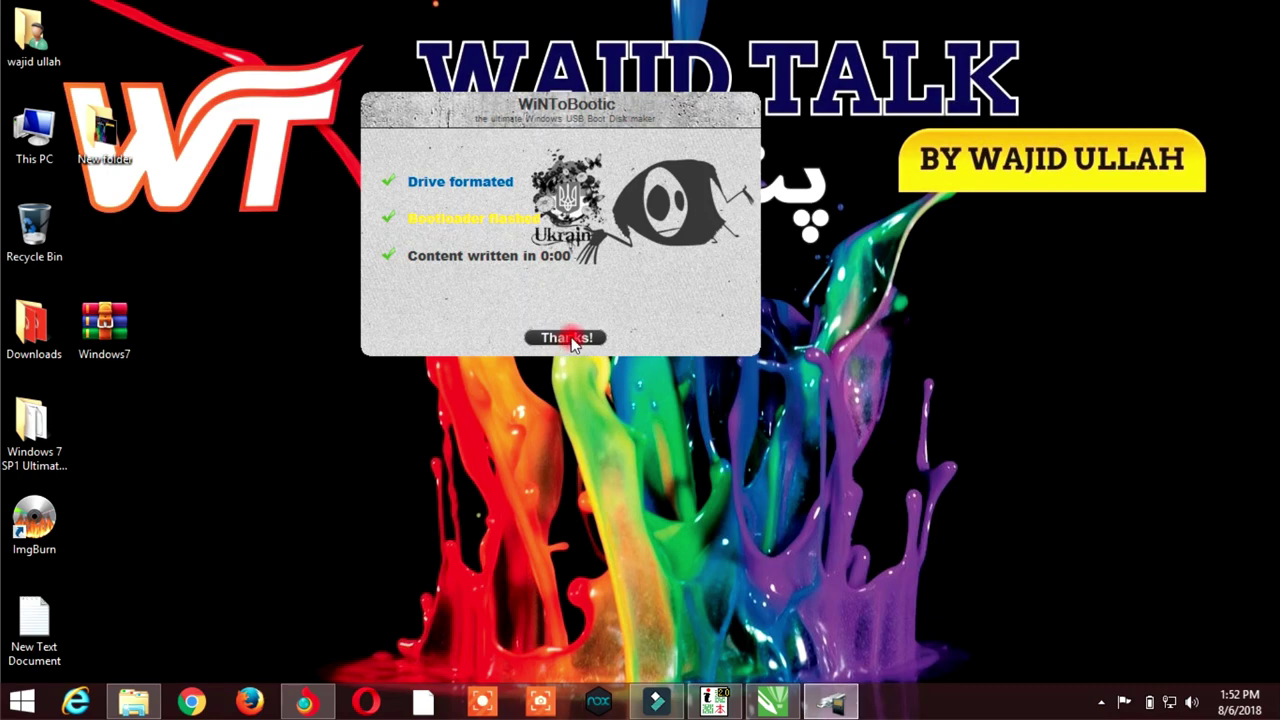
left_click(377, 108)
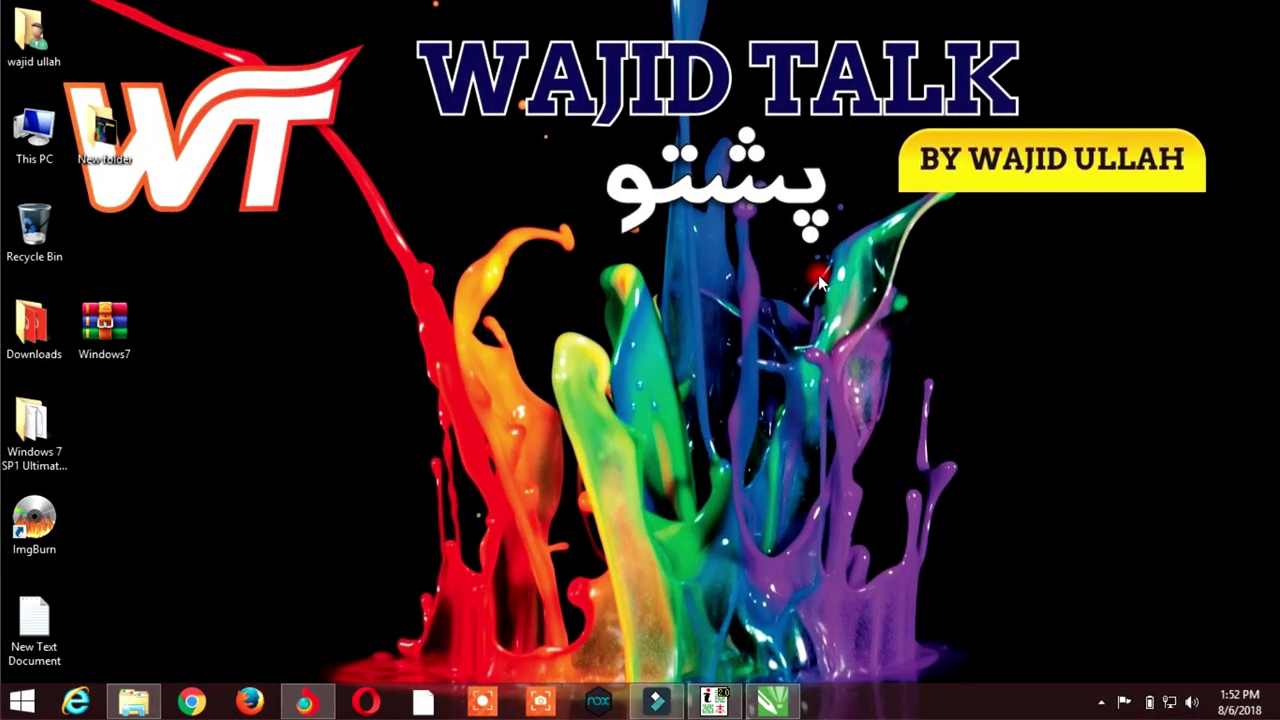
- Check the removable drive G: in This PC and close the window
double_click(44, 148)
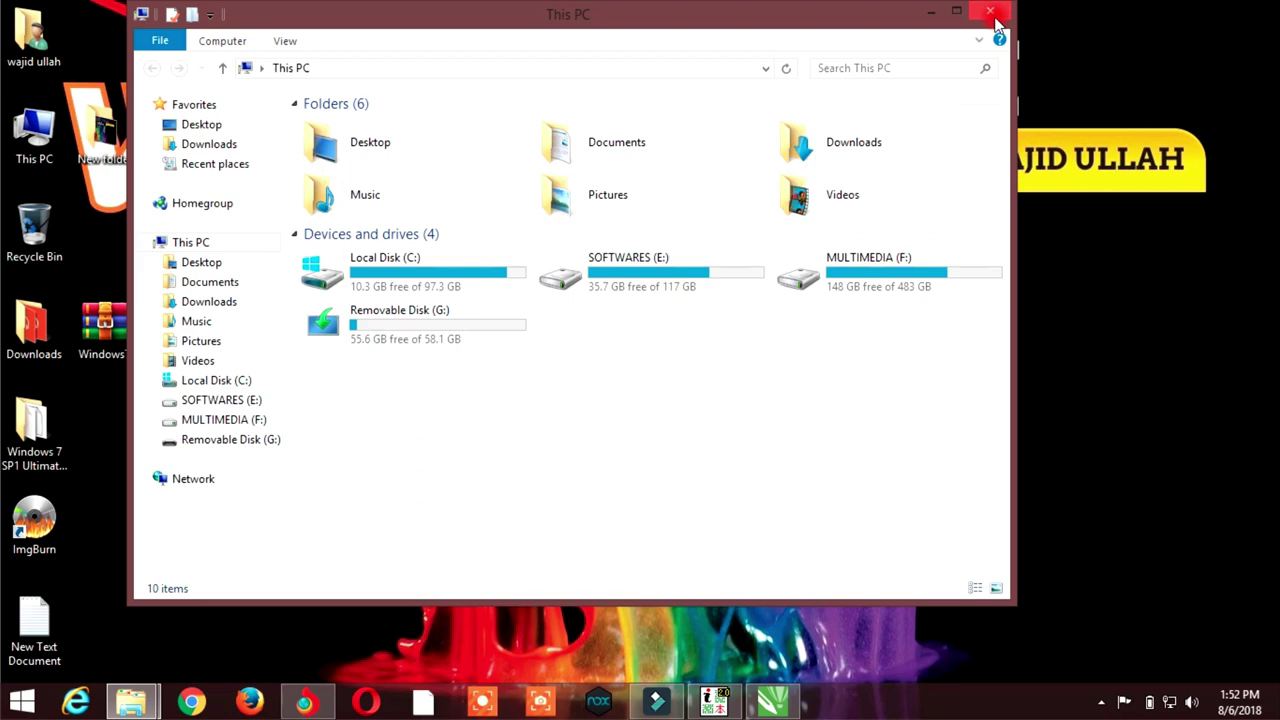
left_click(992, 14)
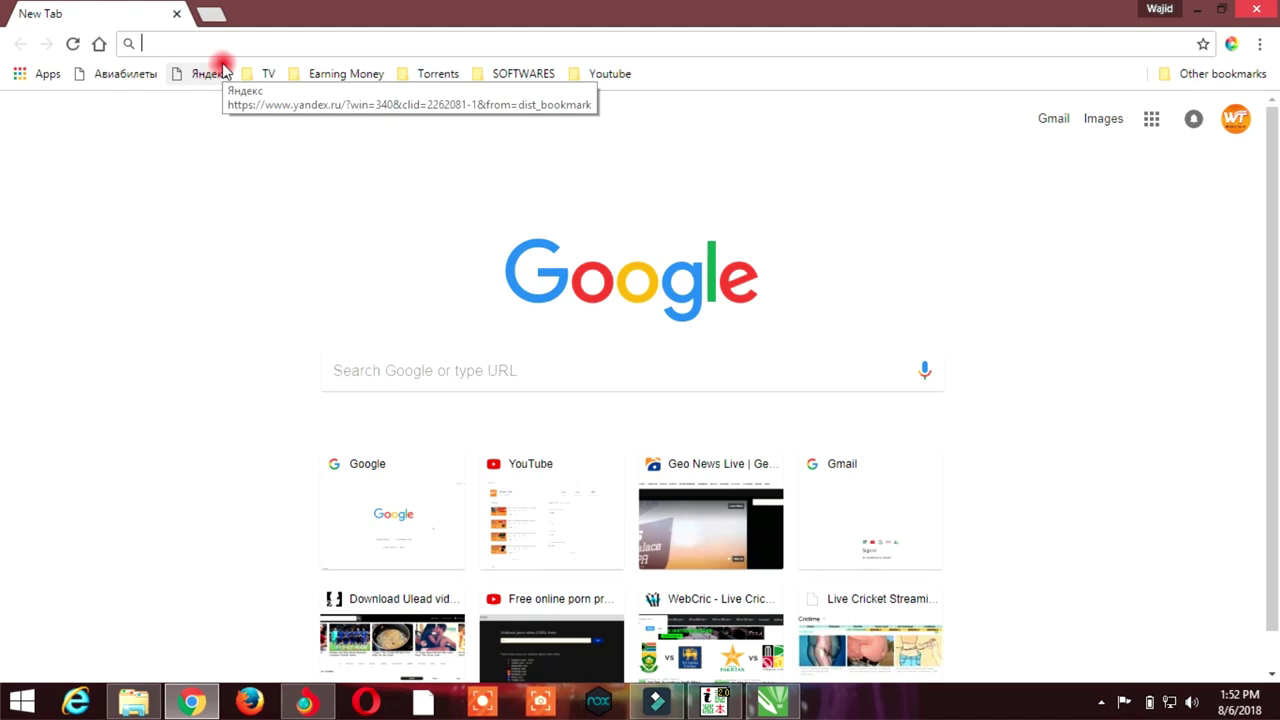
type("e")
key("BackSpace")
key("BackSpace")
type("www.g")
key("Return")
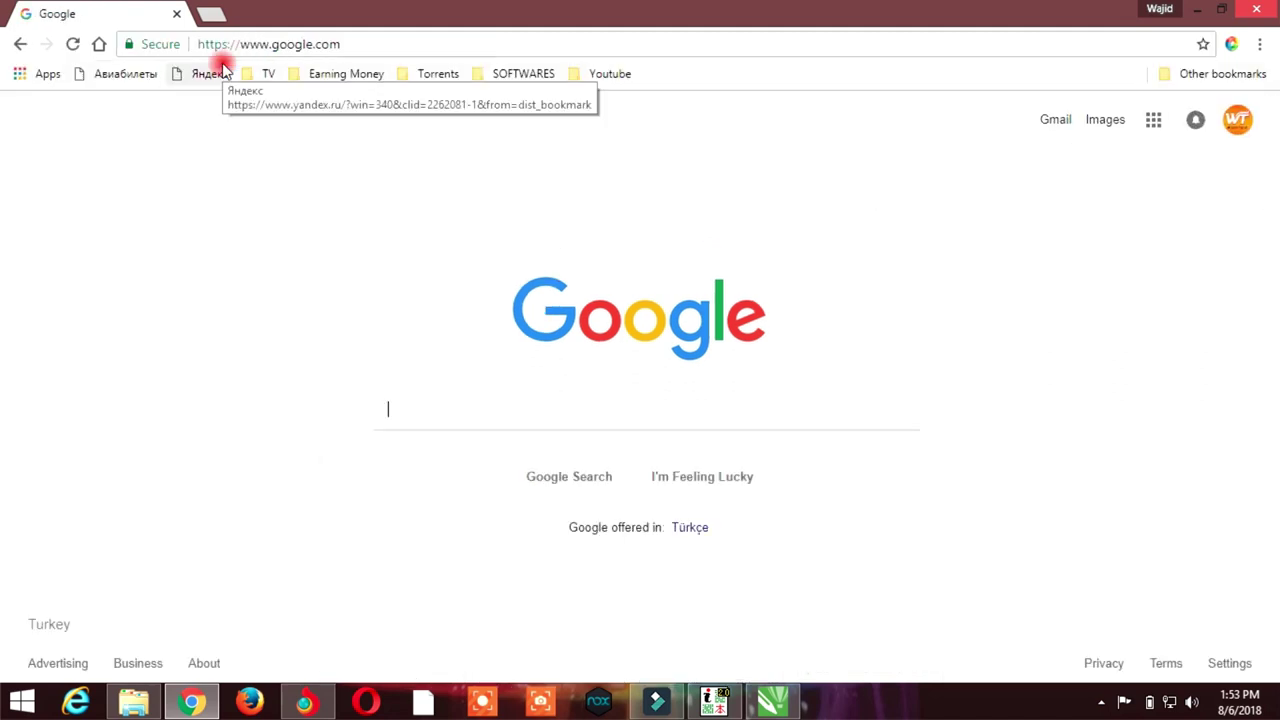
type("Ru")
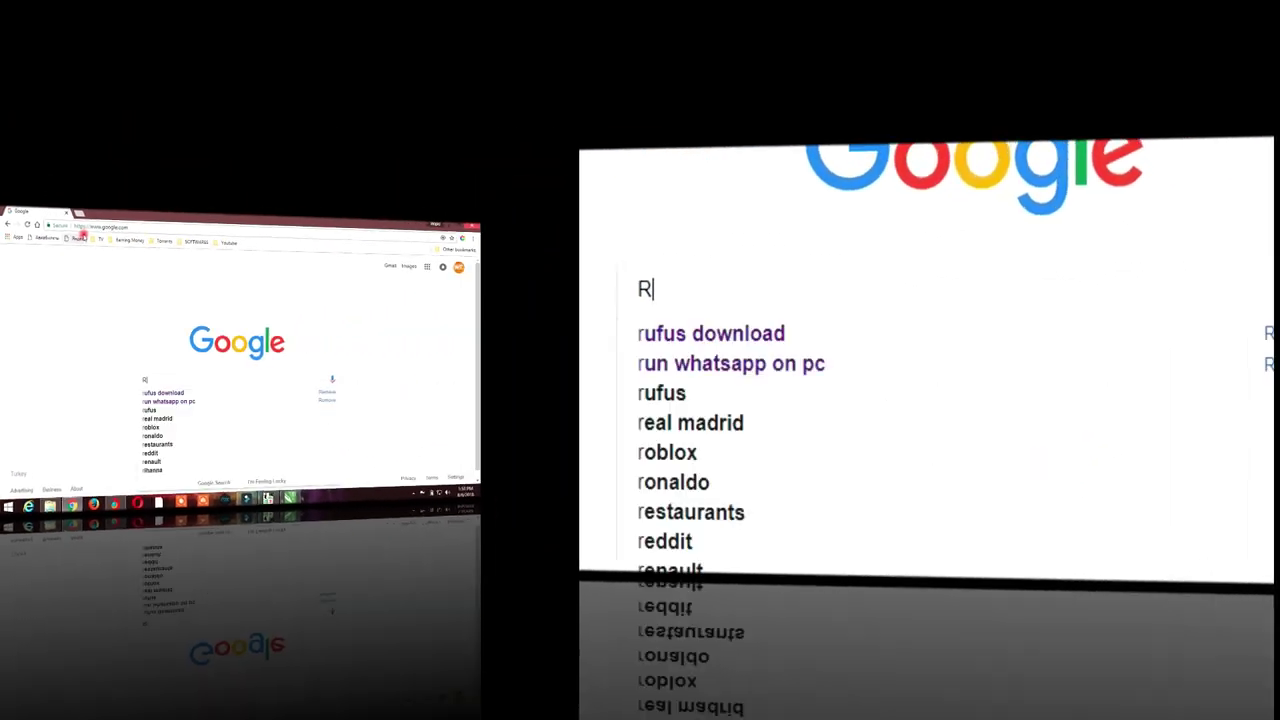
type("fu")
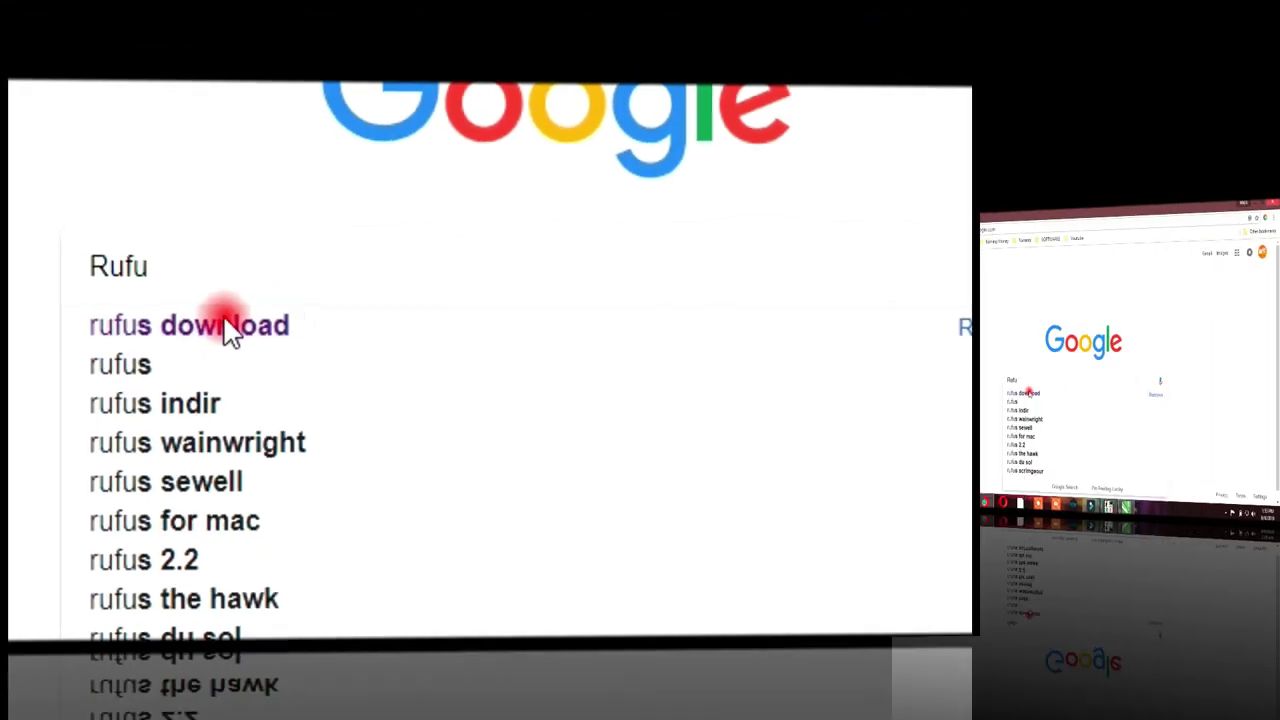
left_click(295, 315)
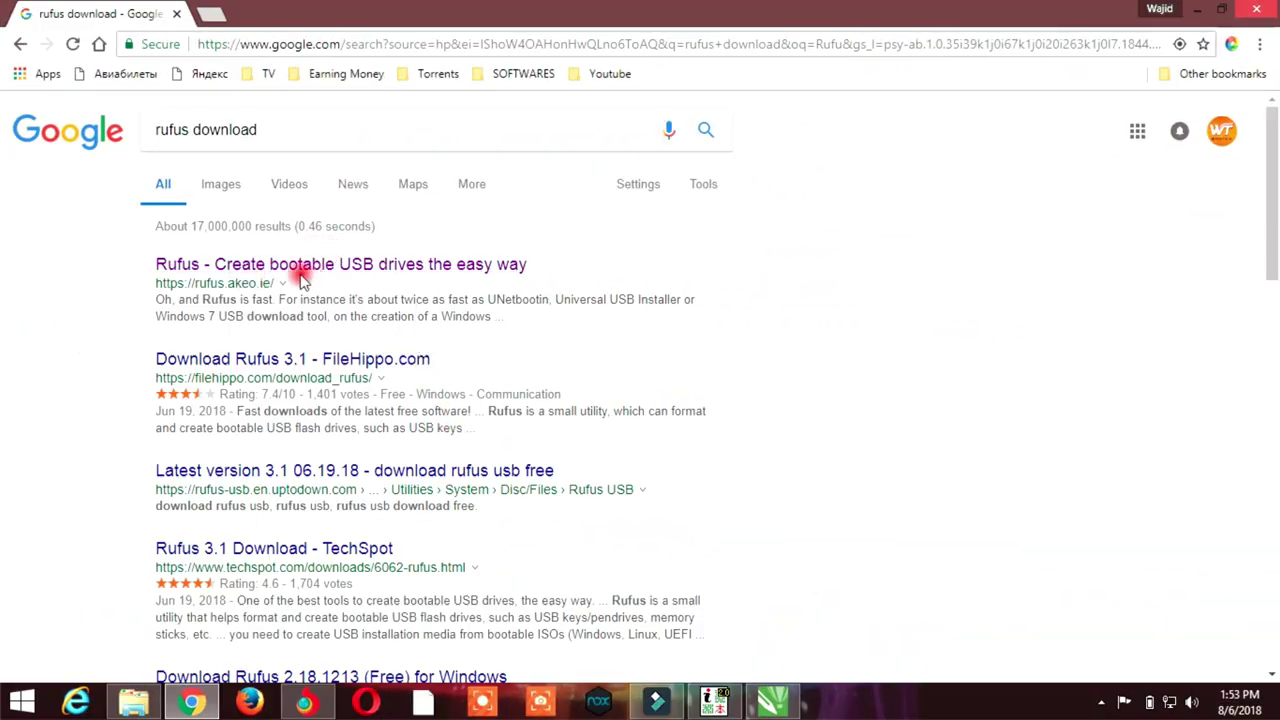
- Download Rufus 3.1 from the rufus.akeo.ie site and run the downloaded file
left_click(393, 268)
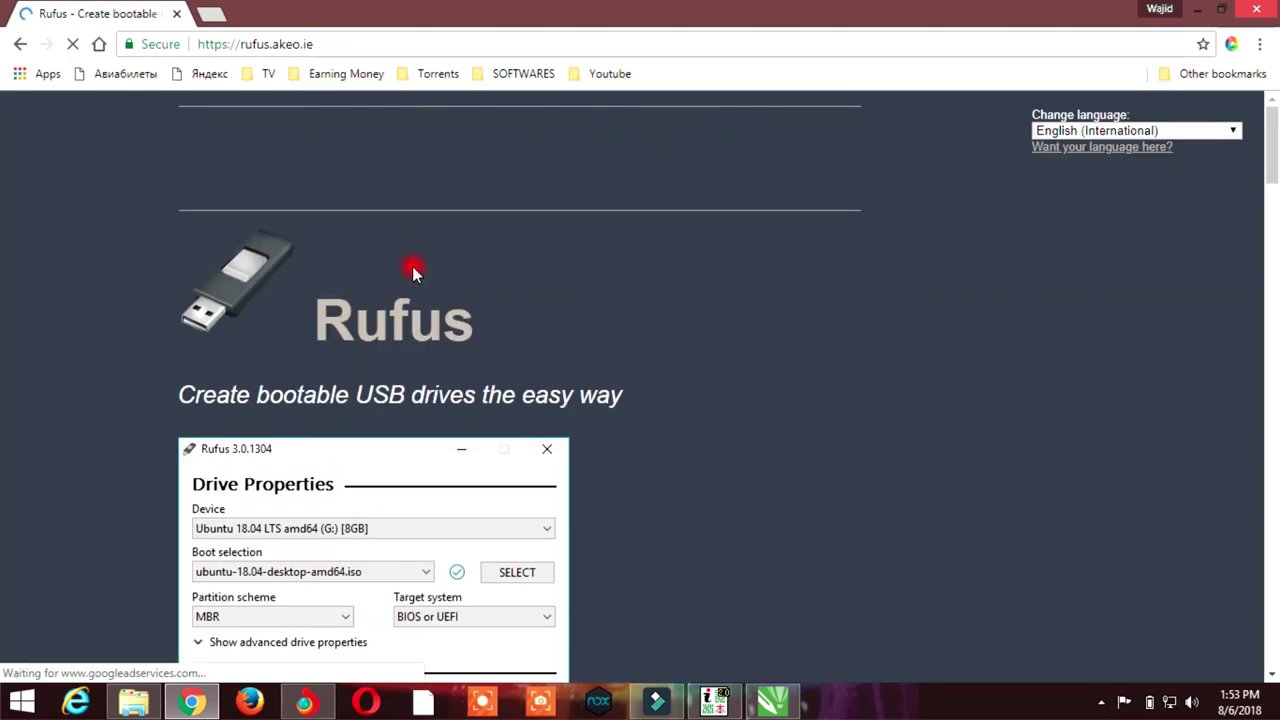
scroll(455, 308, "down", 3)
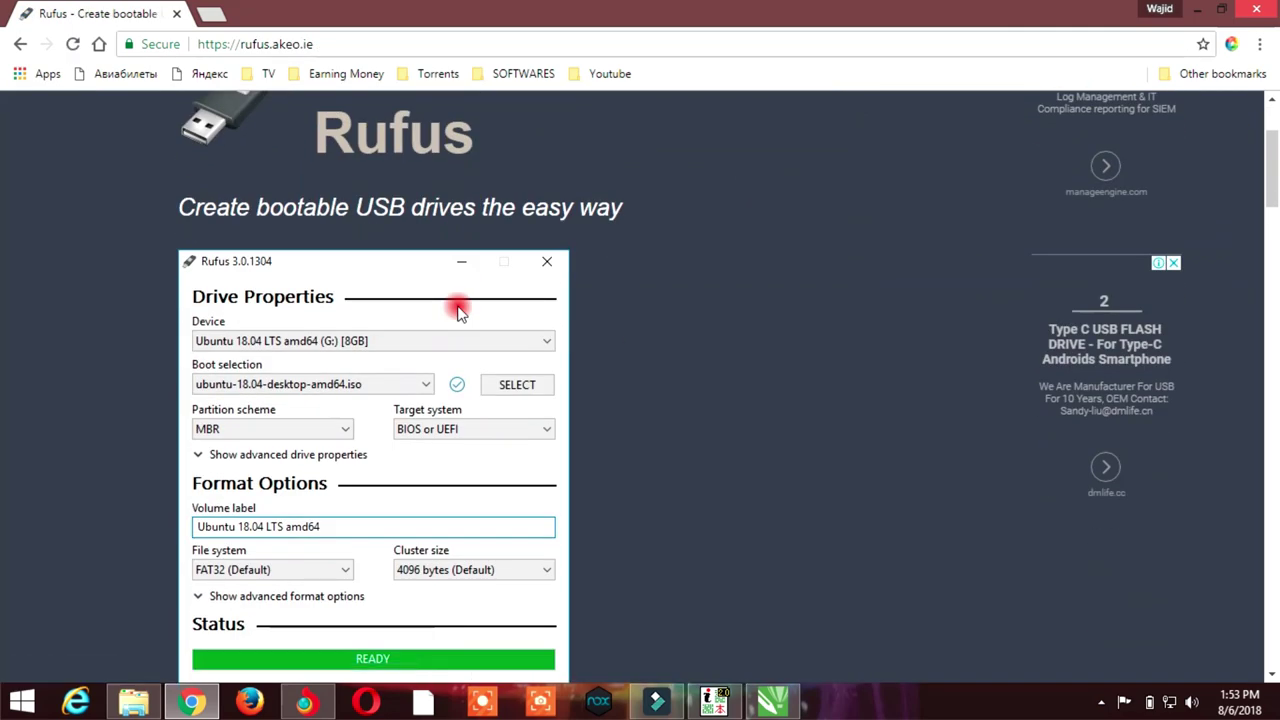
scroll(458, 311, "down", 4)
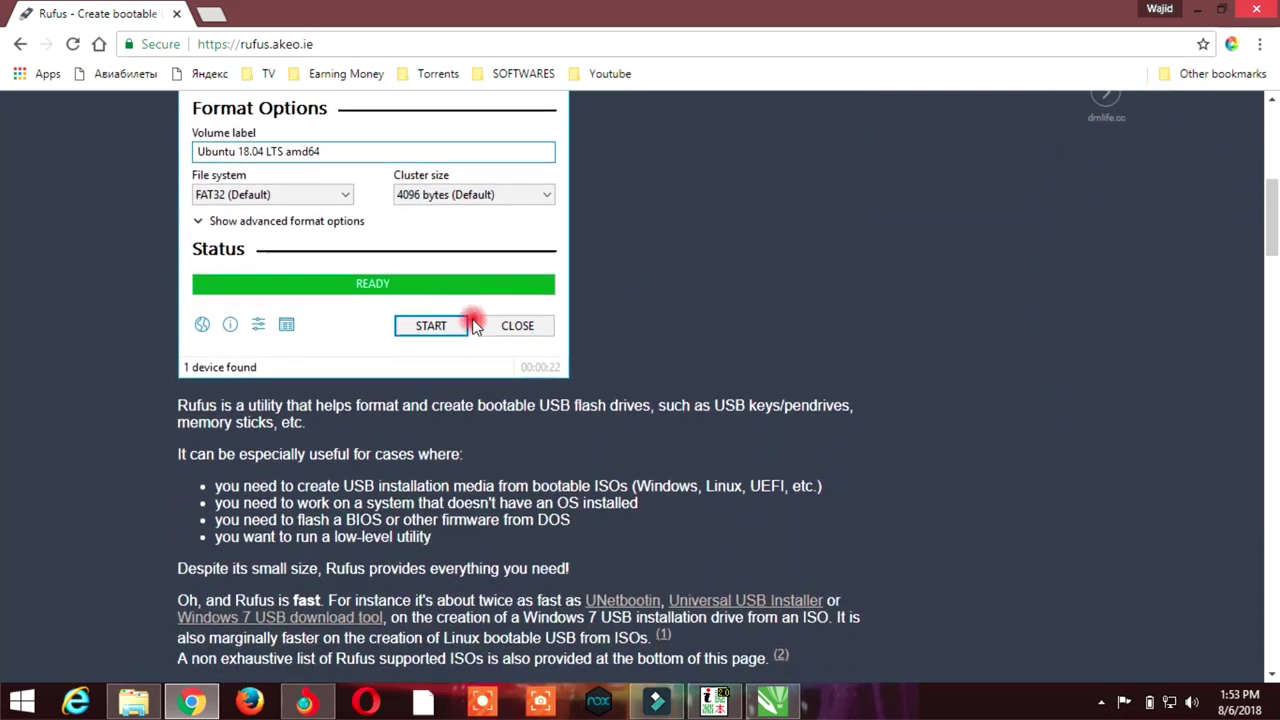
scroll(484, 345, "down", 5)
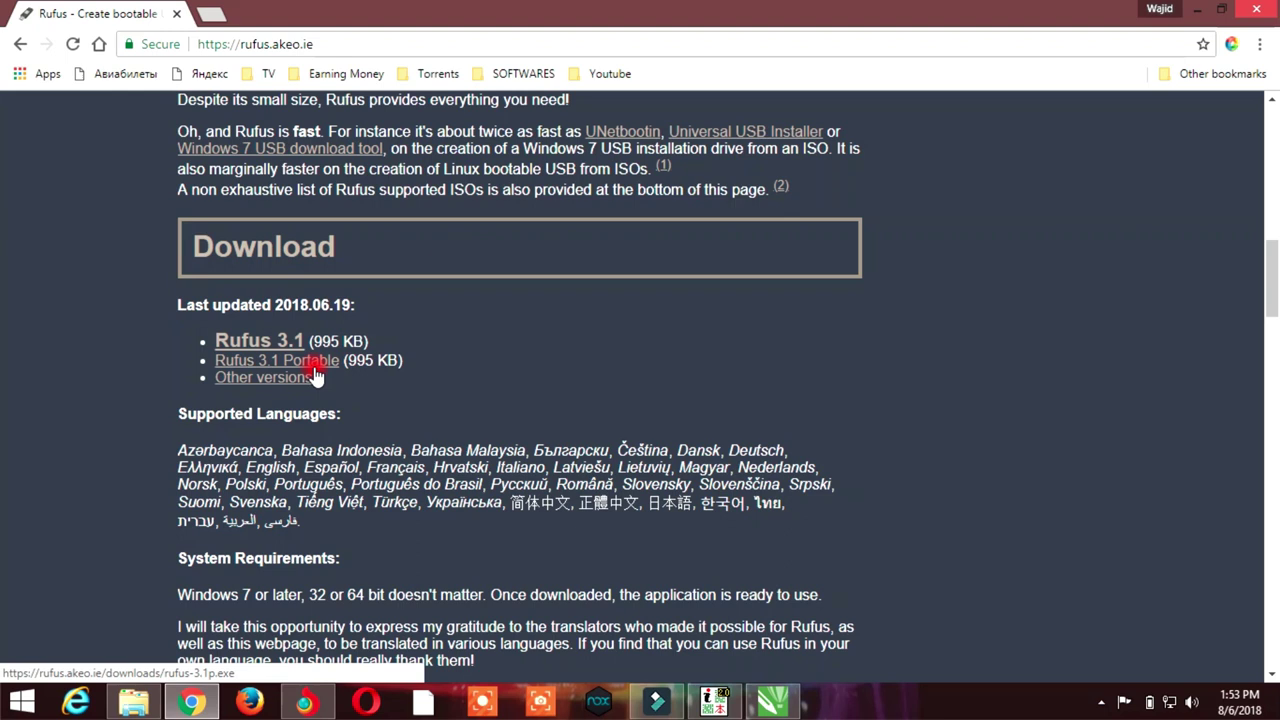
left_click(257, 342)
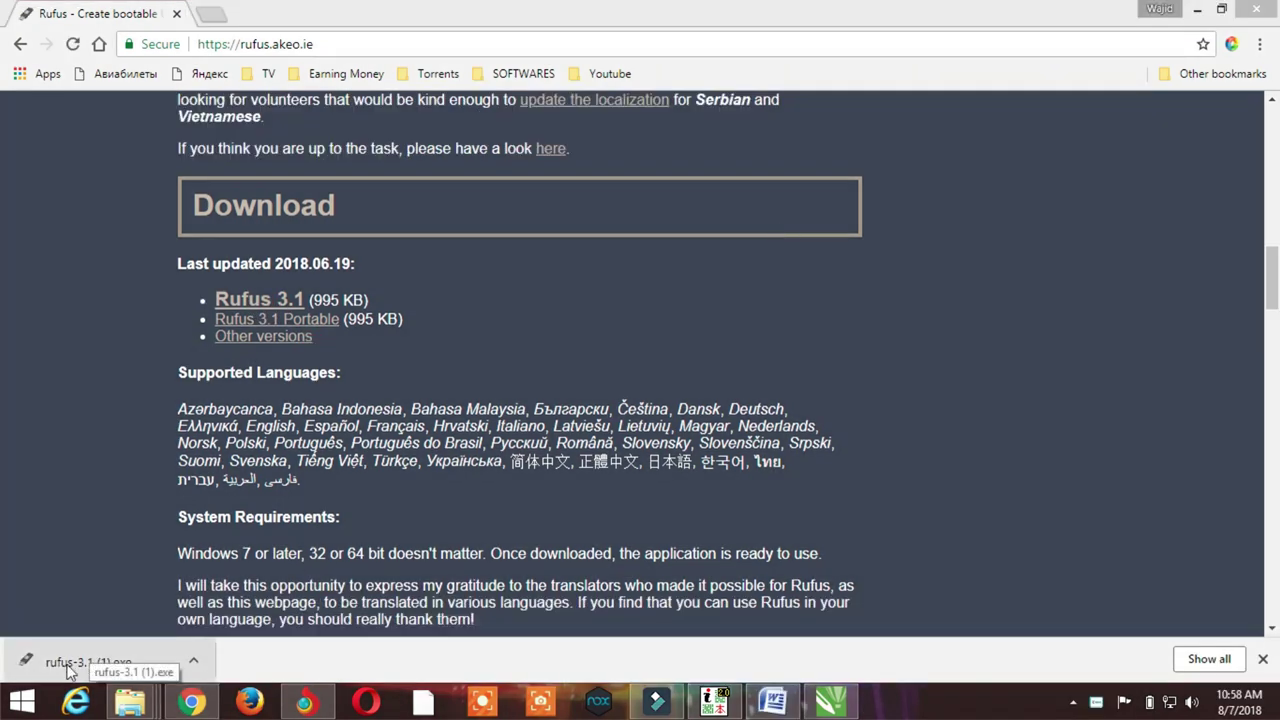
left_click(128, 670)
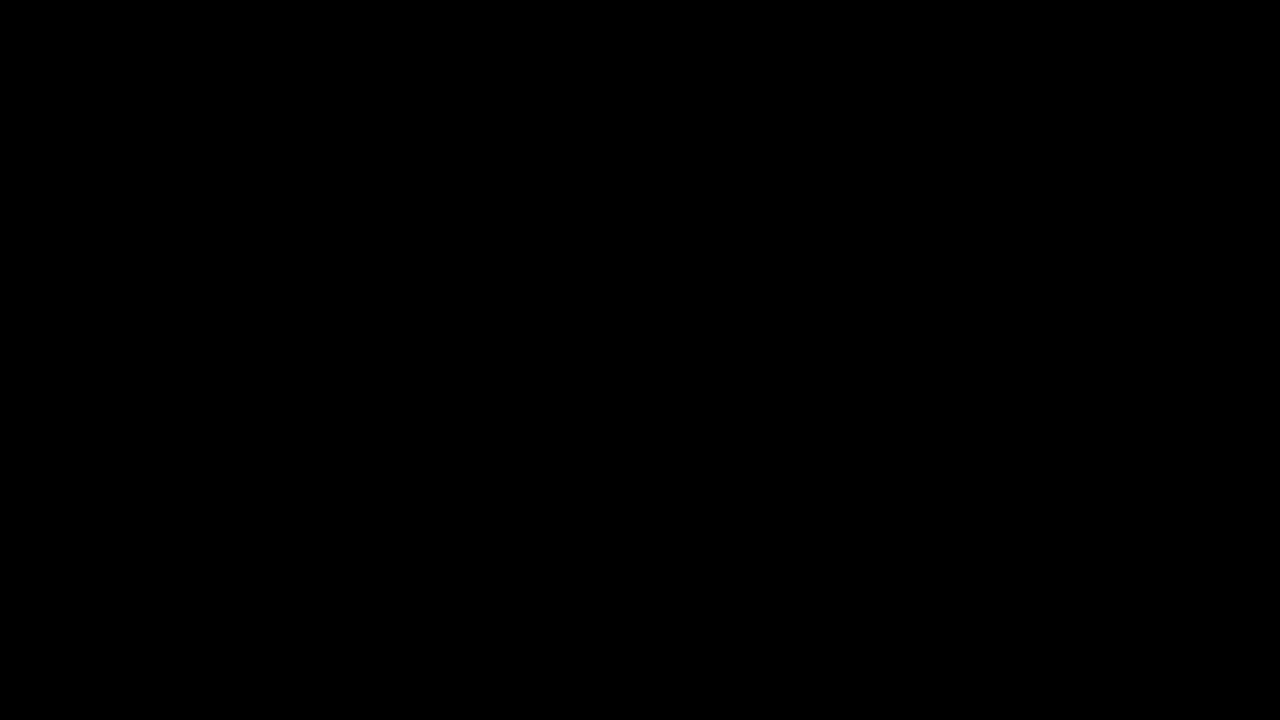
left_click(704, 386)
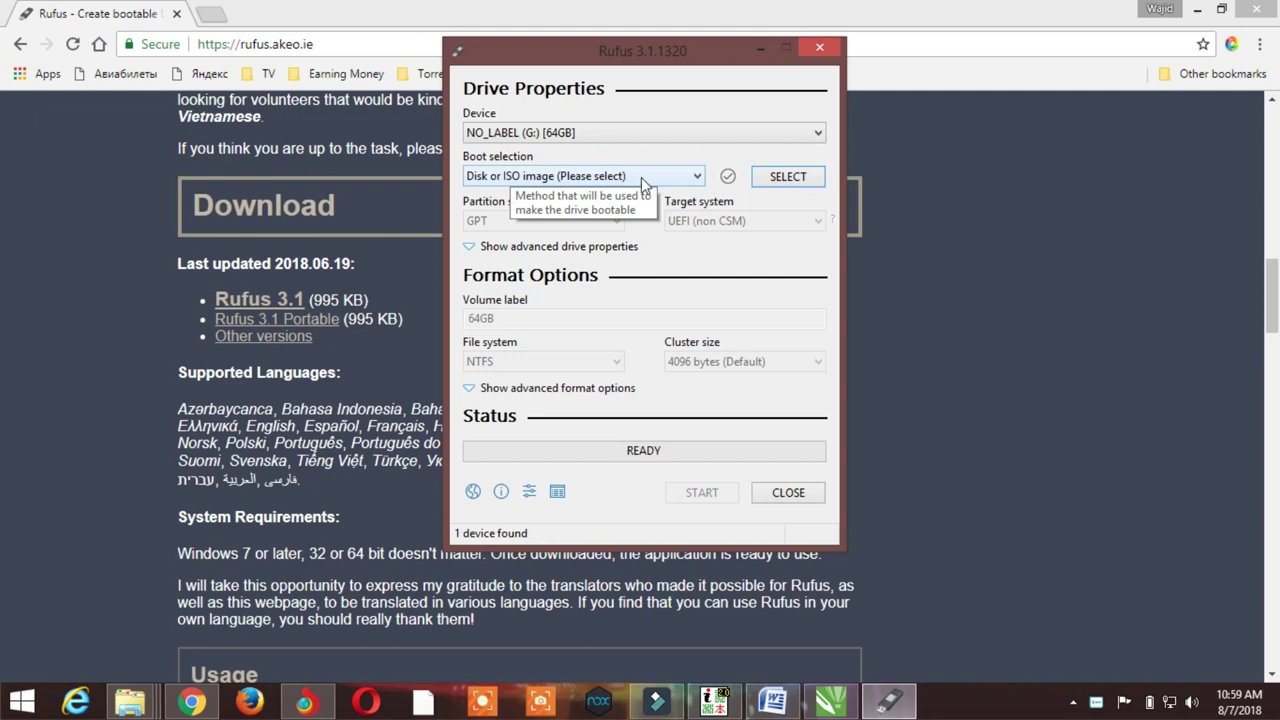
- Load the Windows7 ISO from the Desktop as the boot image in Rufus
left_click(785, 179)
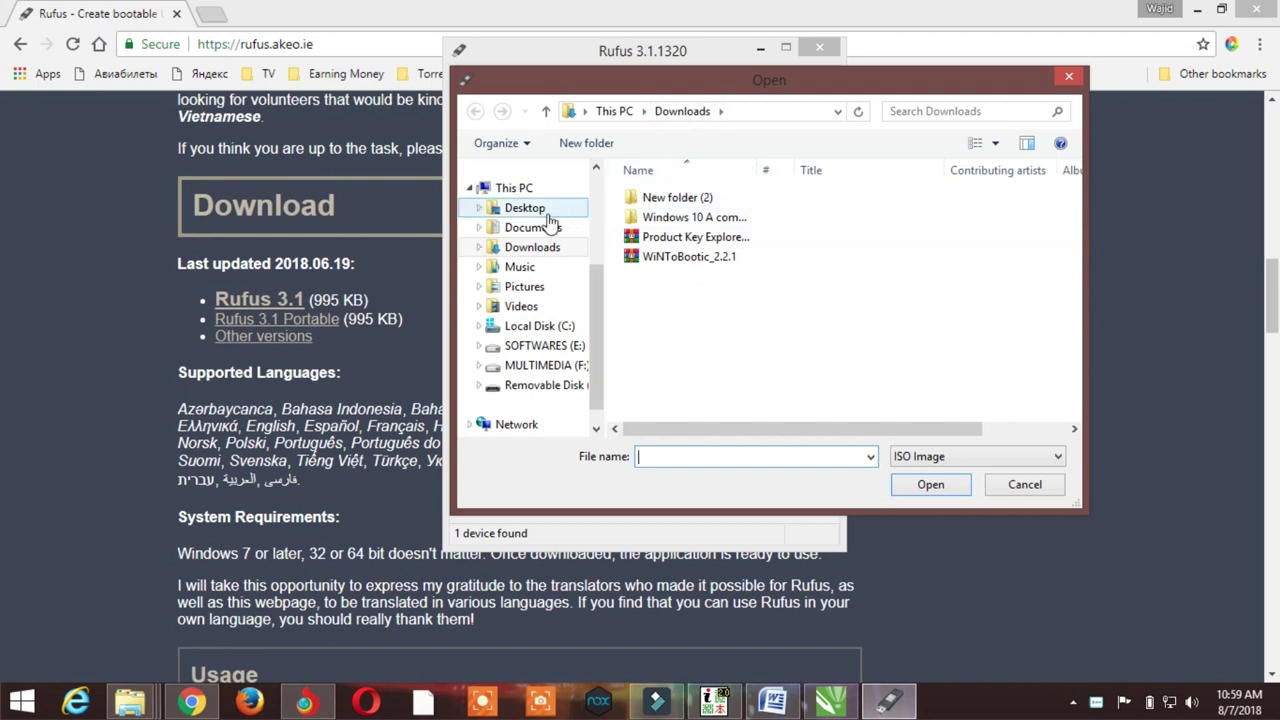
left_click(512, 210)
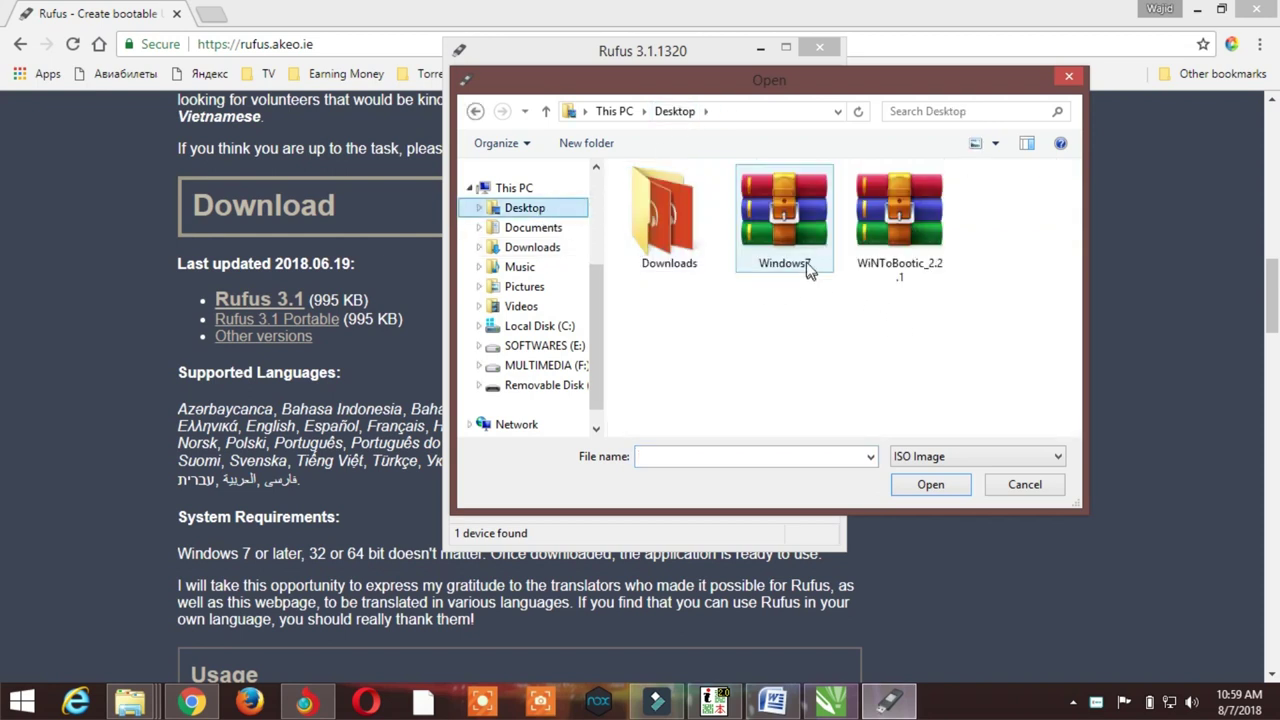
left_click(797, 228)
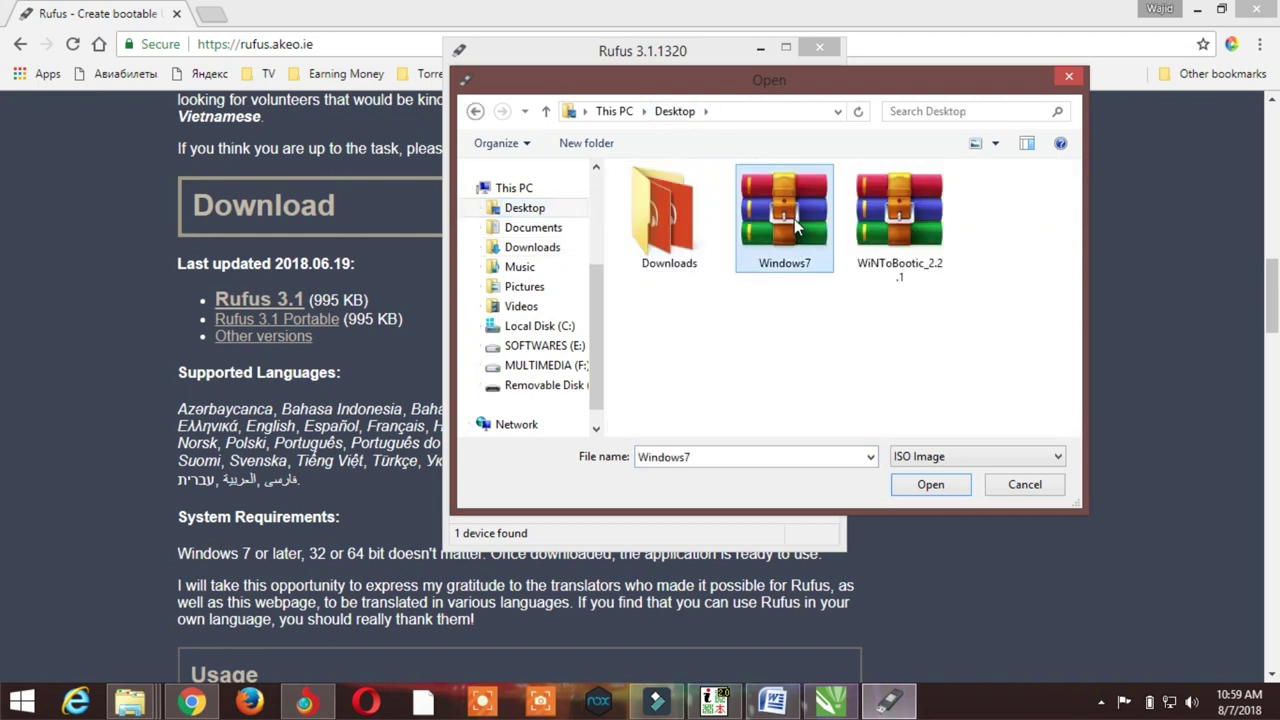
left_click(915, 484)
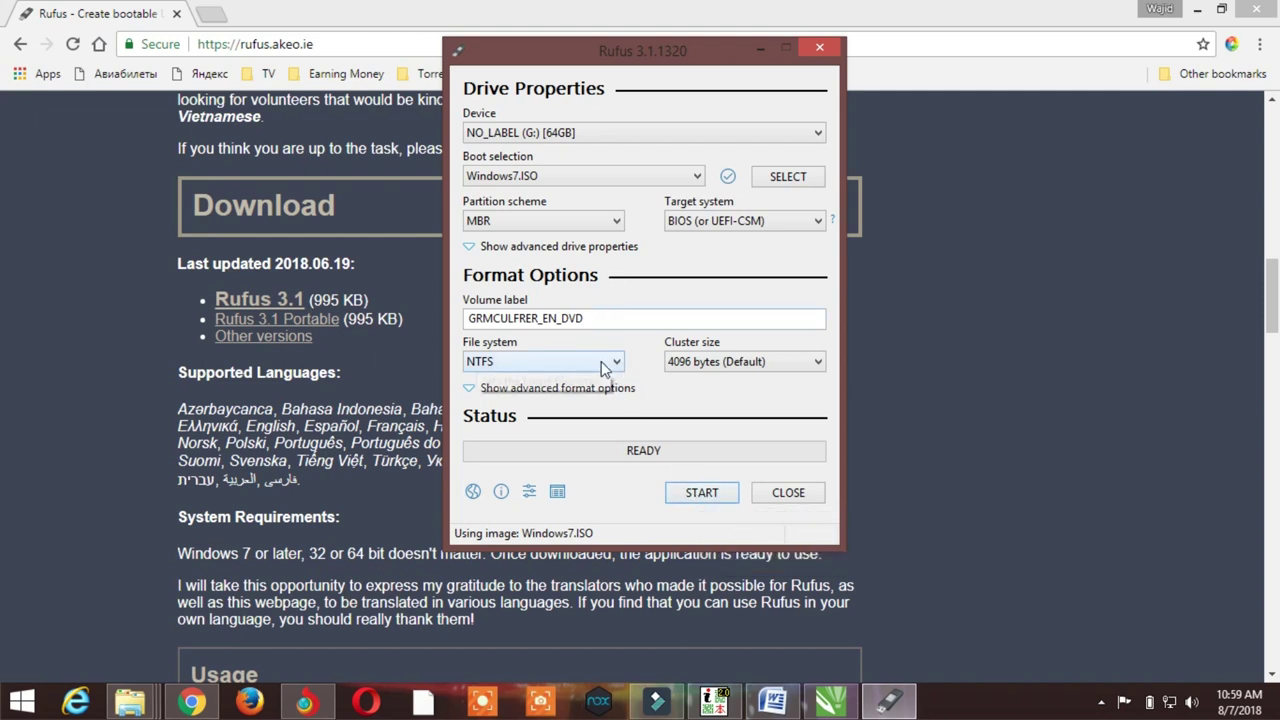
- Review the advanced format options and start writing Windows7.ISO to drive G:, accepting the data-loss warning
left_click(474, 390)
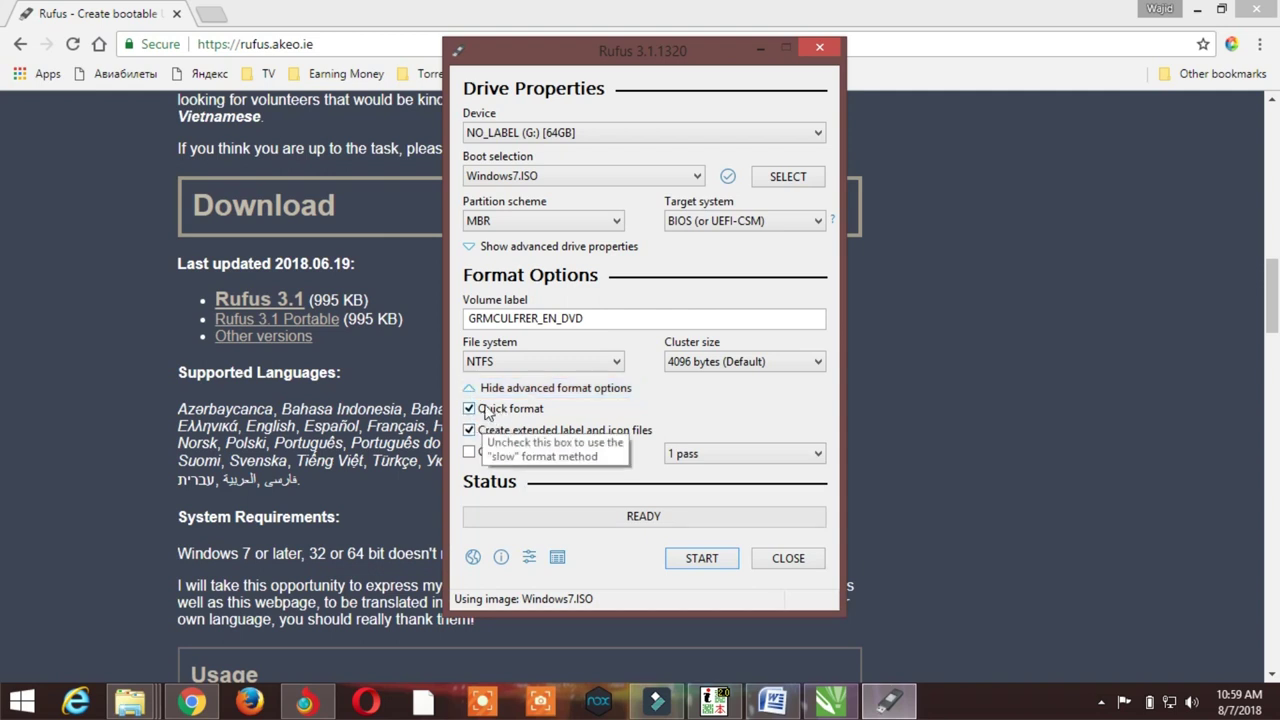
left_click(474, 394)
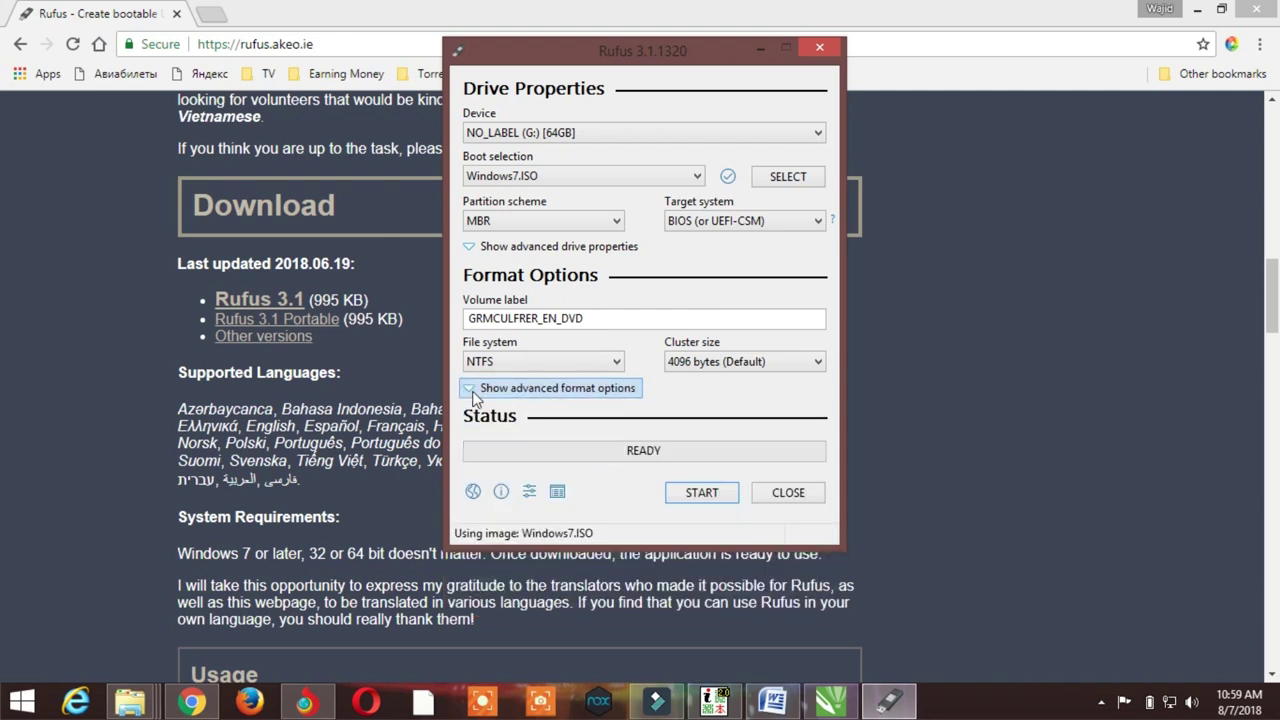
left_click(699, 493)
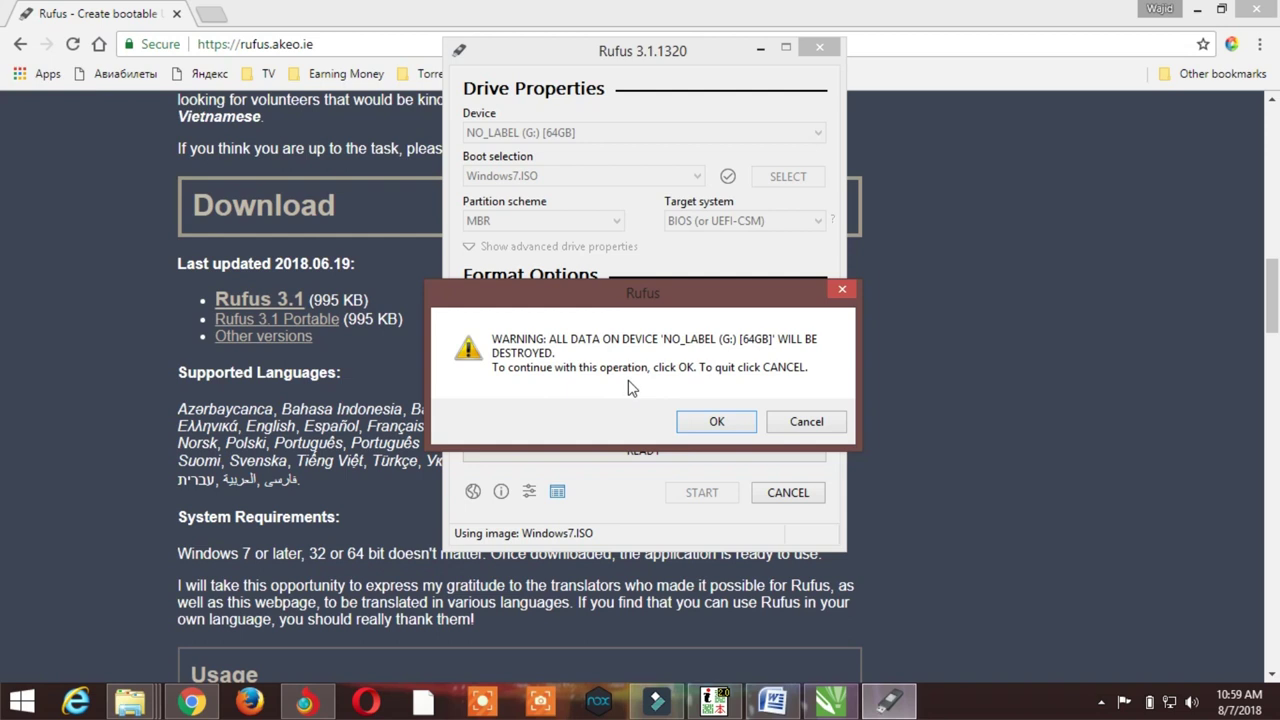
left_click(717, 421)
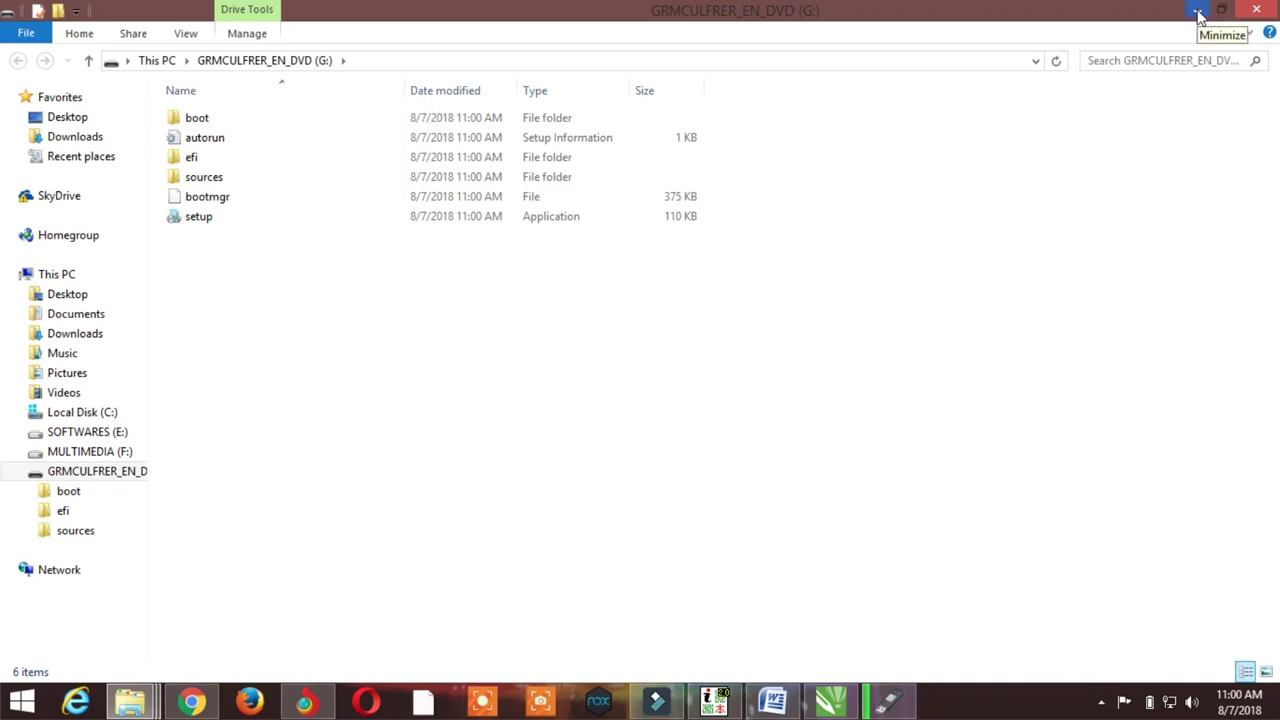
- Minimize the USB drive's folder window, reposition the Rufus window and close Rufus on completion
left_click(1197, 12)
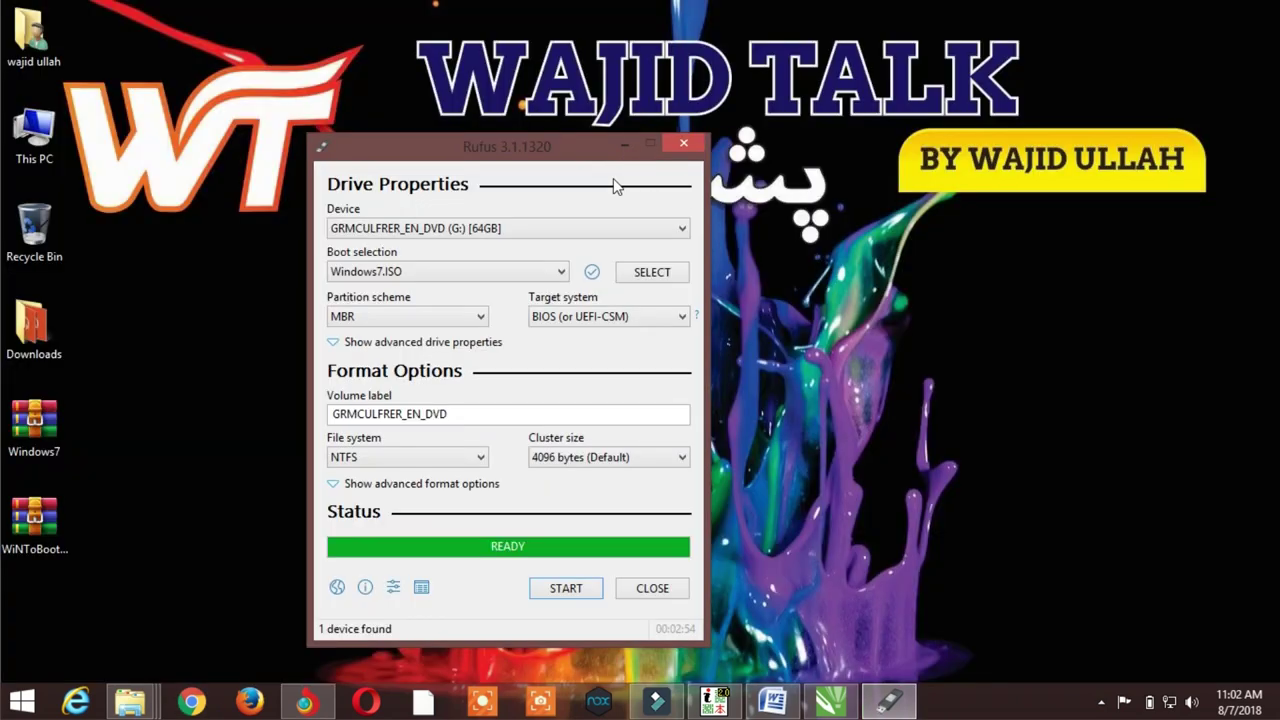
left_click_drag(550, 150, 608, 71)
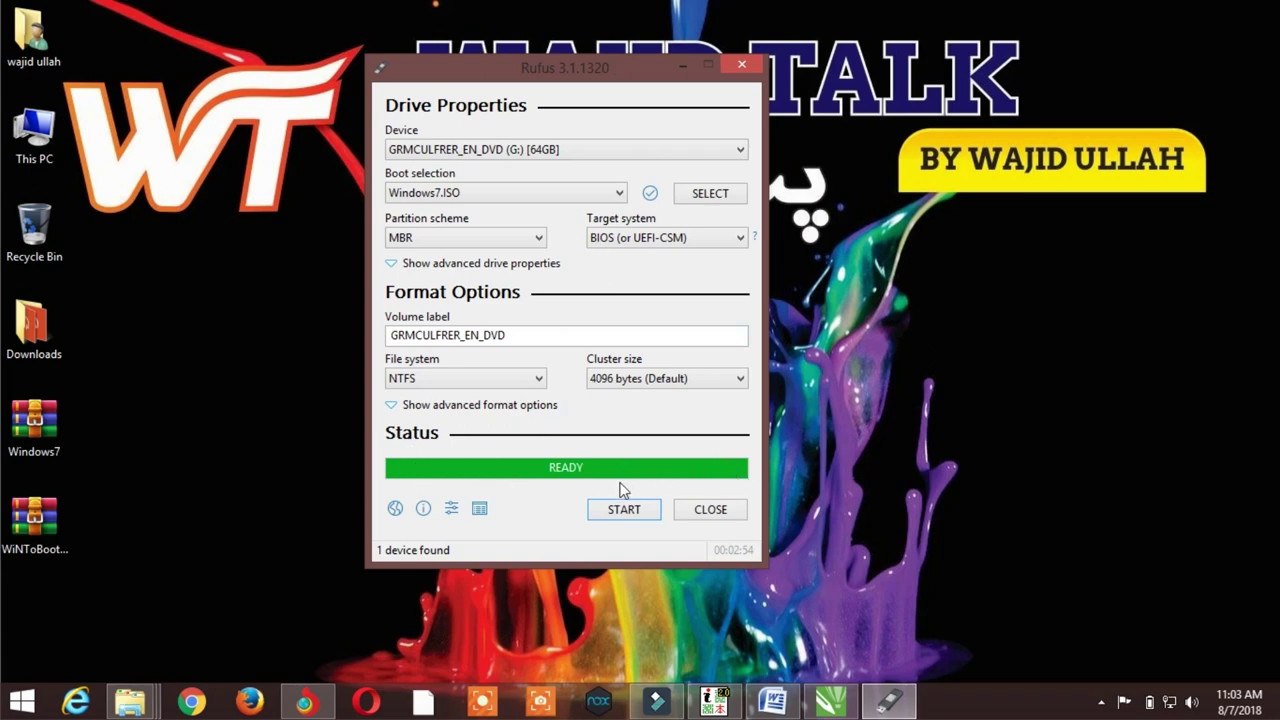
left_click(708, 511)
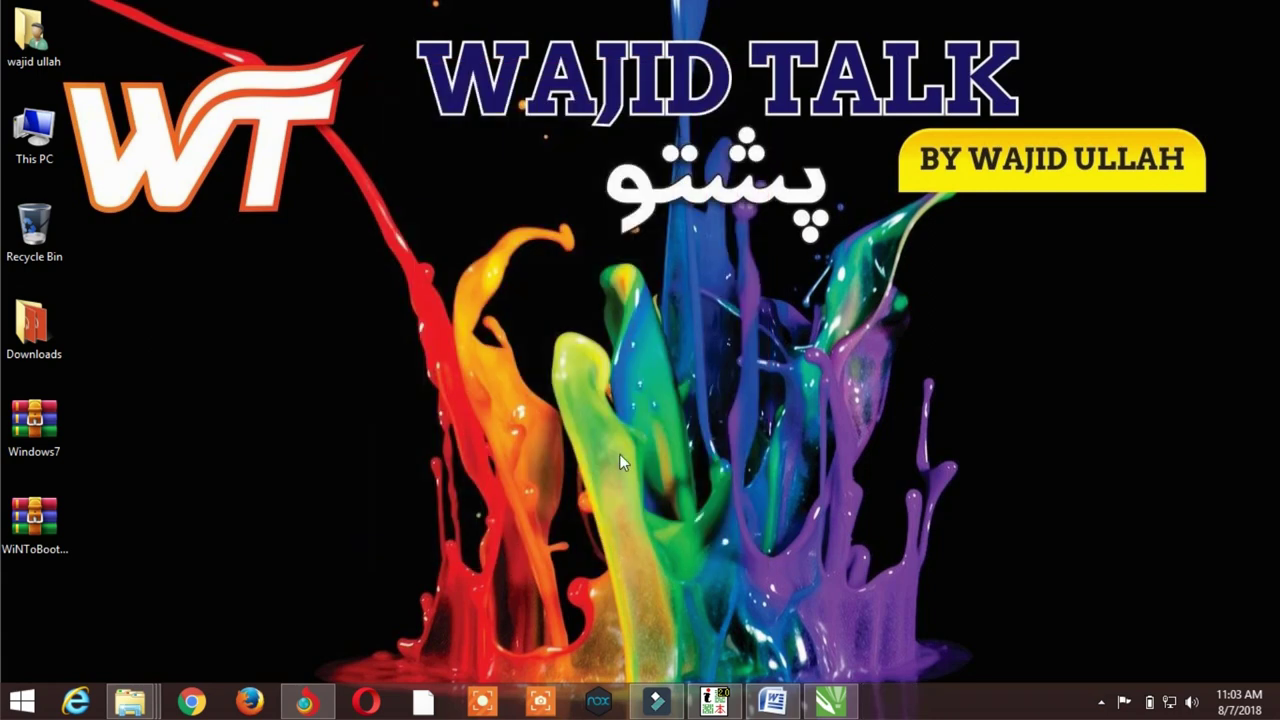